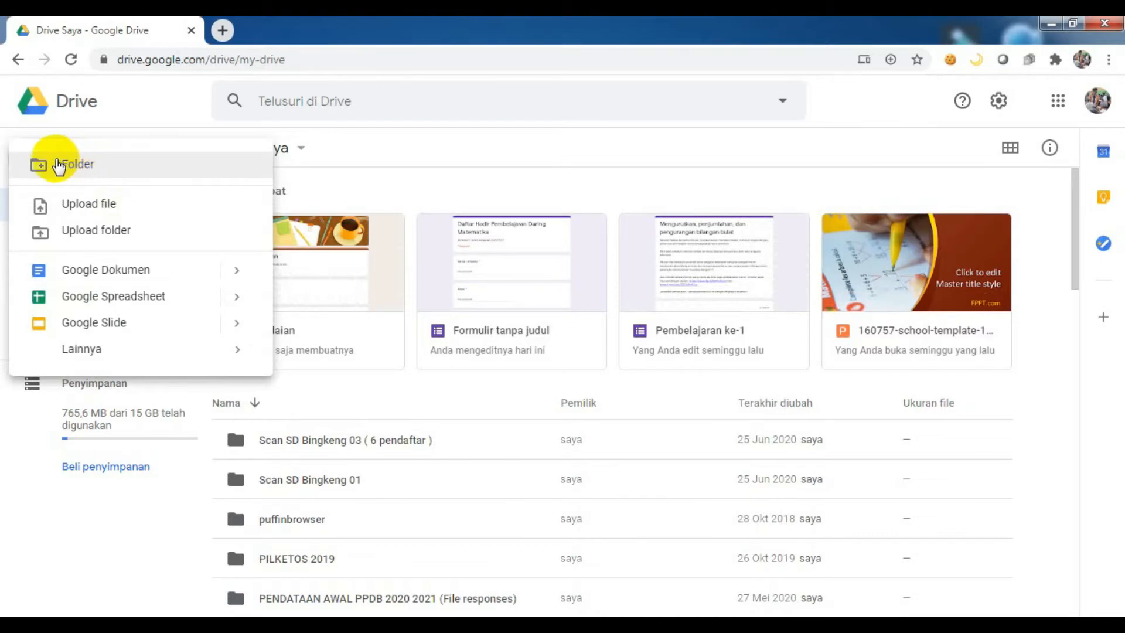
- Create a new folder named "Absensi Kelas 7B" in Drive Saya
click(58, 166)
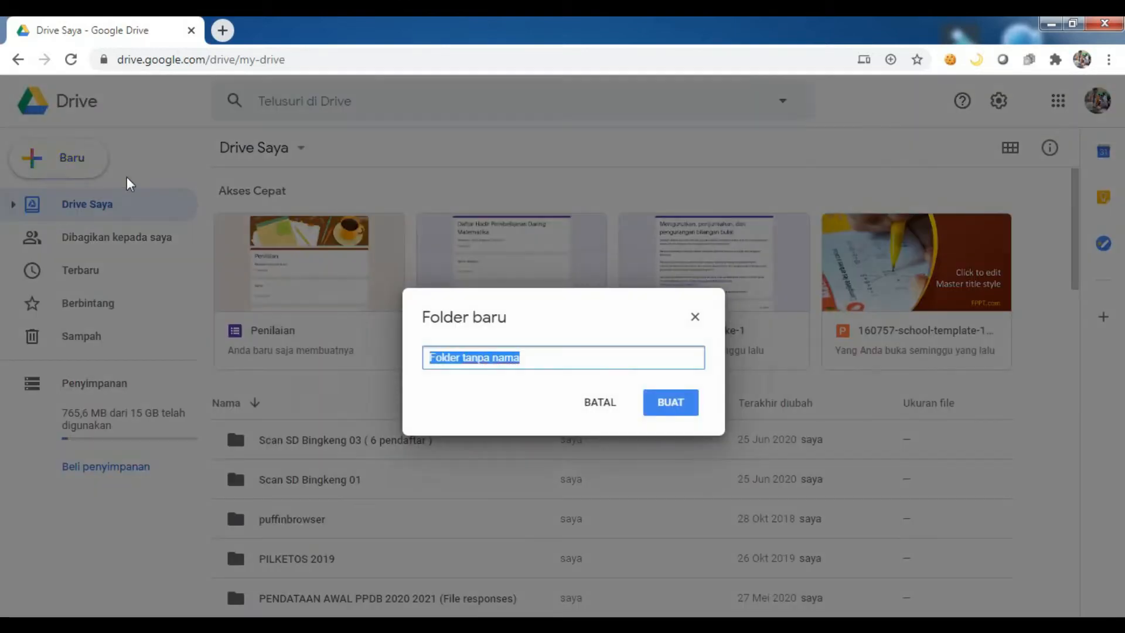
text(A)
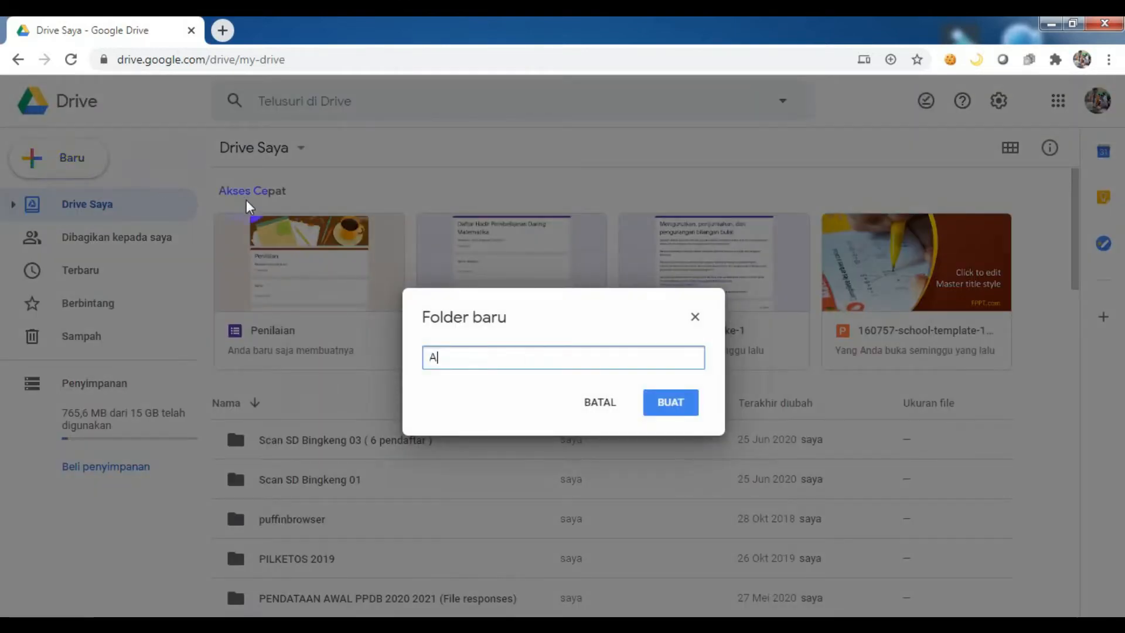
text(bsen)
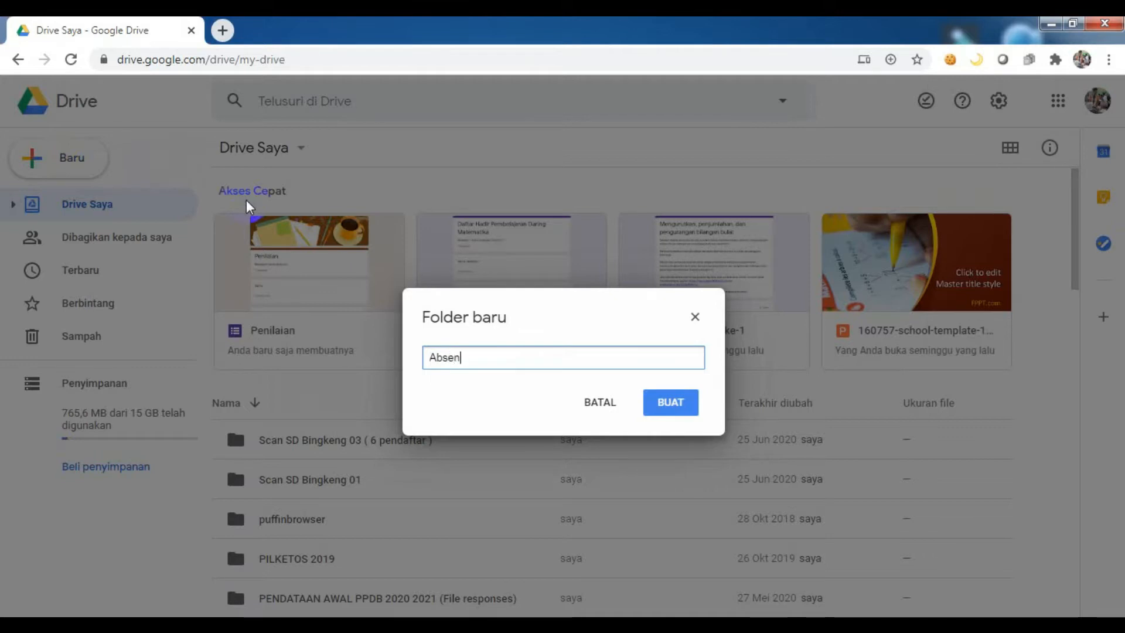
text(si Kelas 7B)
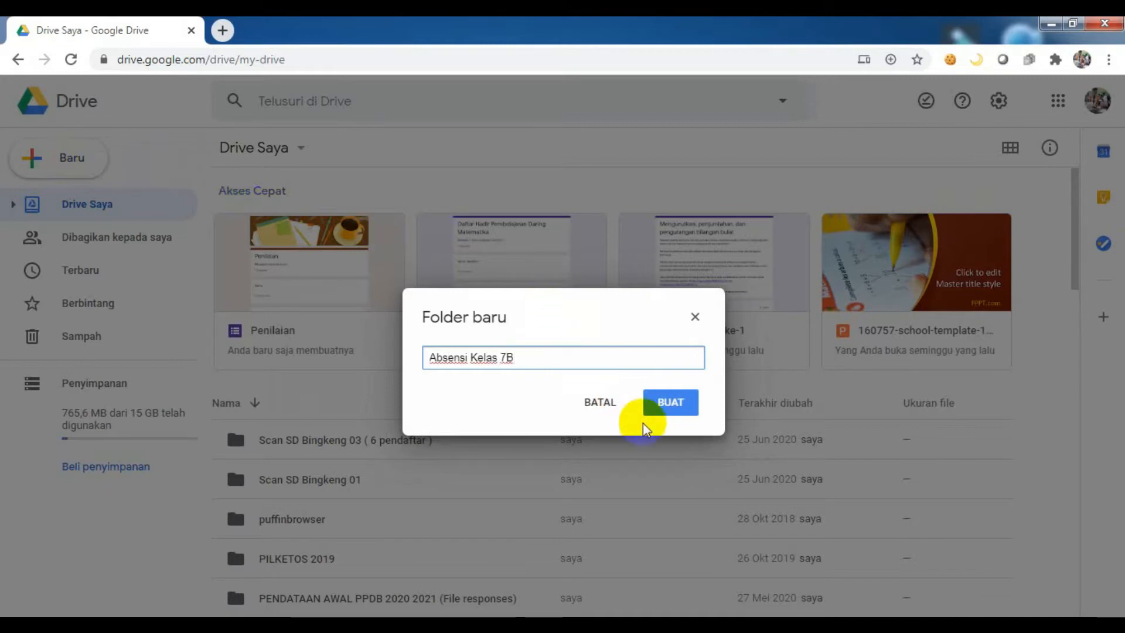
click(679, 411)
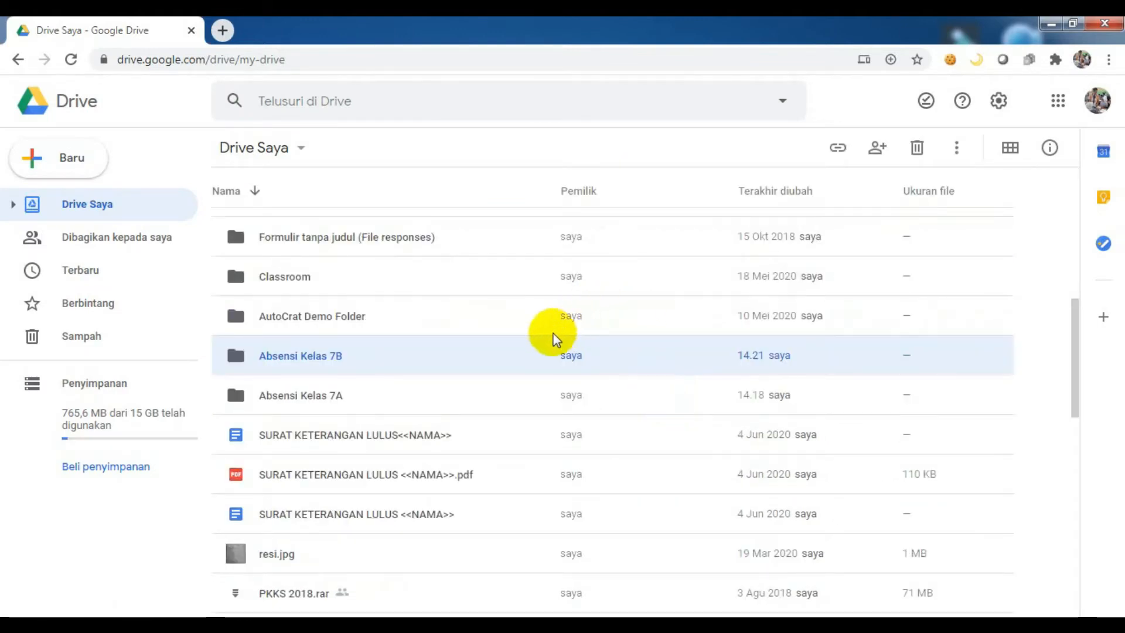
- Open the Absensi Kelas 7B folder and create a blank Google Formulir inside it
double_click(323, 355)
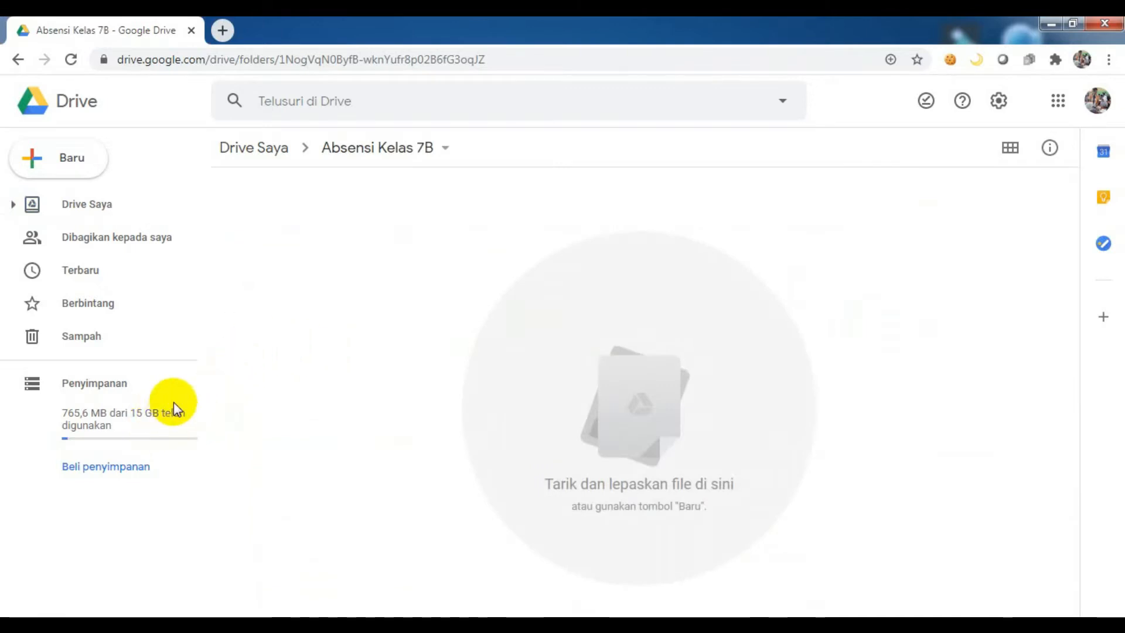
click(85, 168)
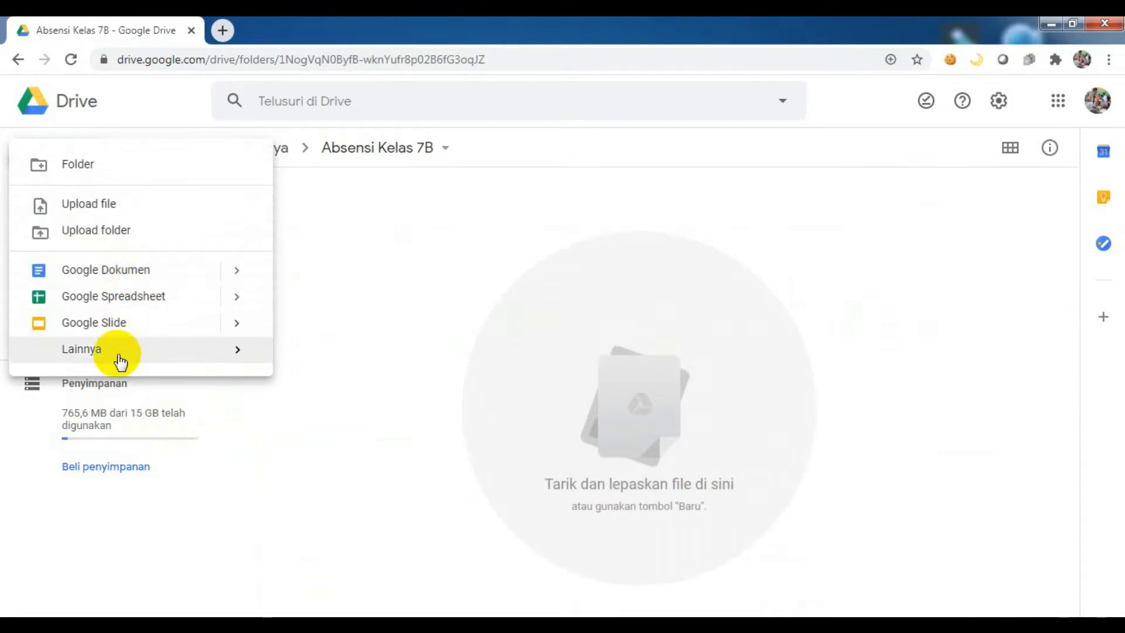
mouse_move(117, 360)
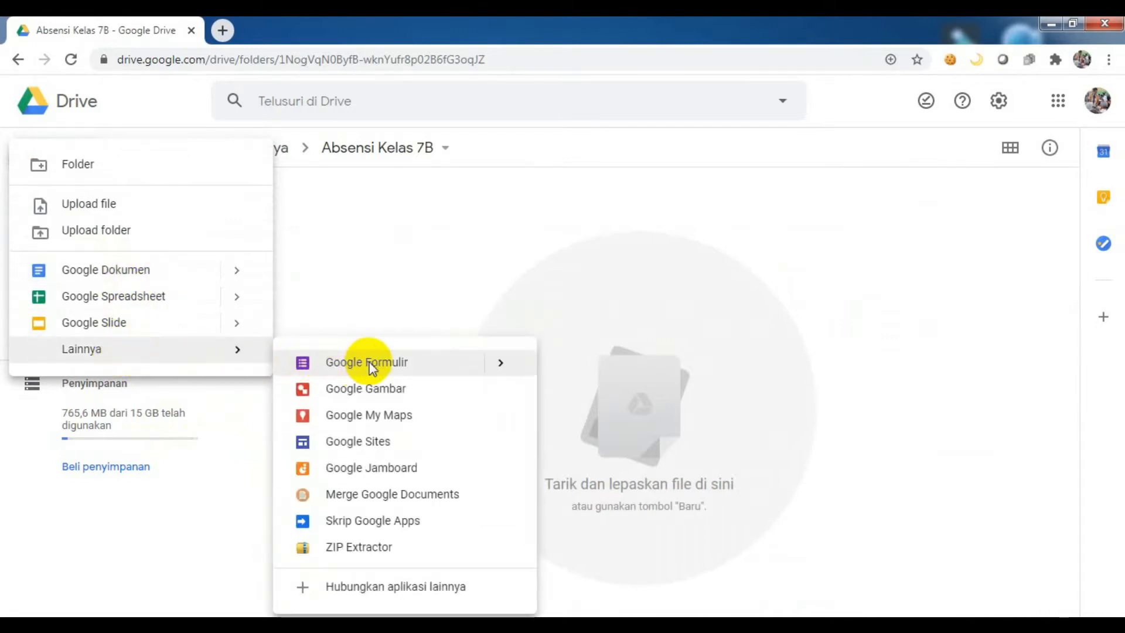
click(370, 366)
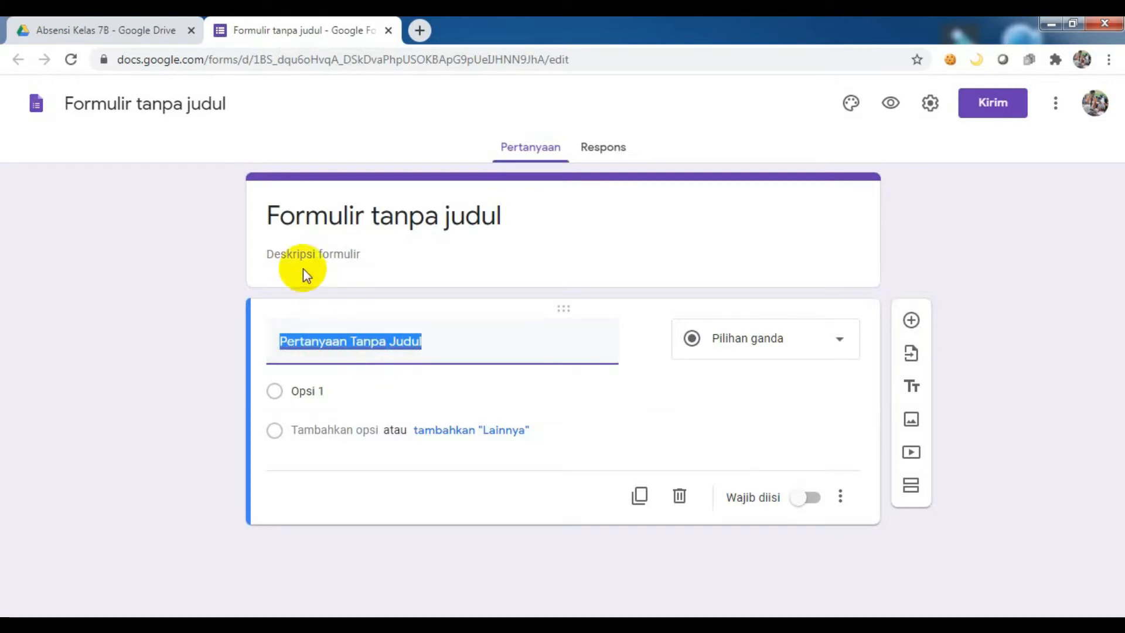
- Title the form "Absensi Pembelajaran Daring Matematika Kelas 7"
click(284, 215)
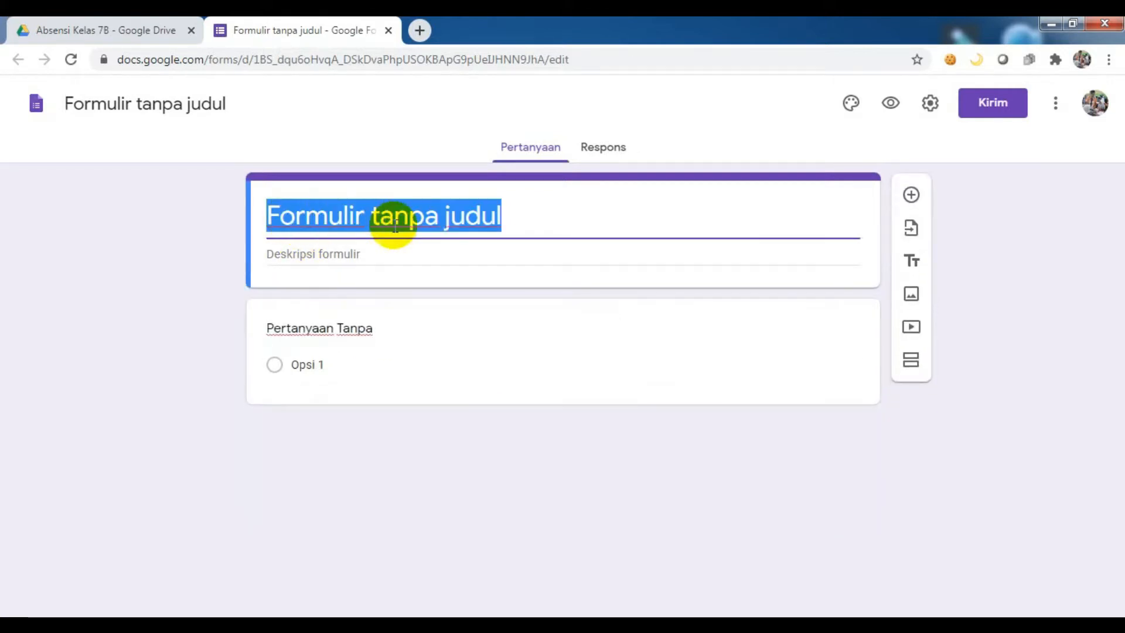
text(Absens)
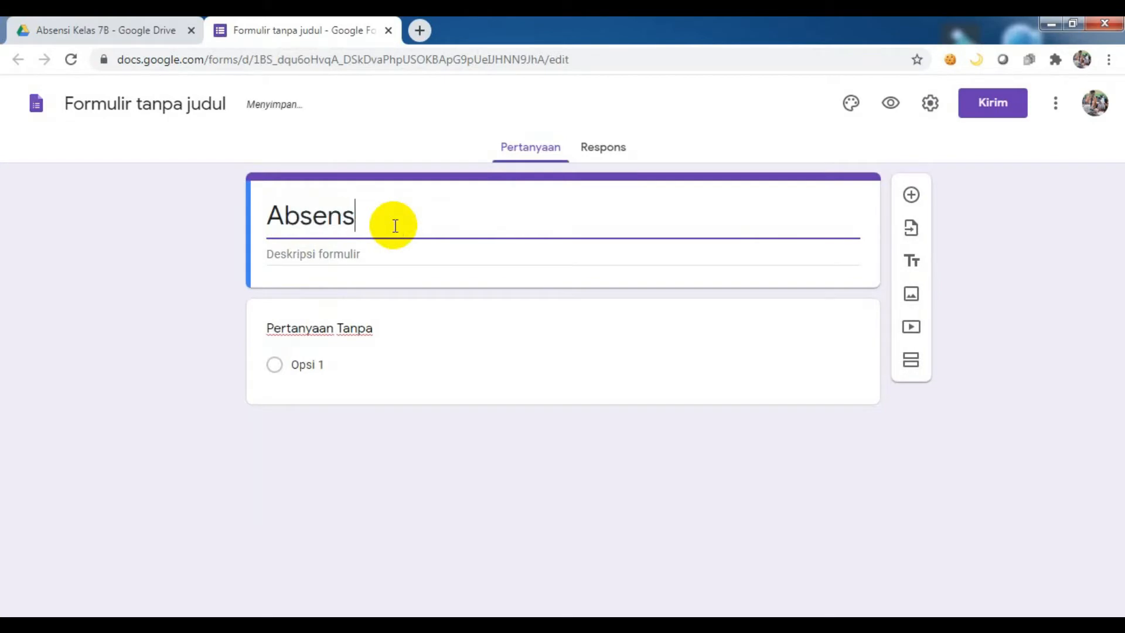
text(i Pe)
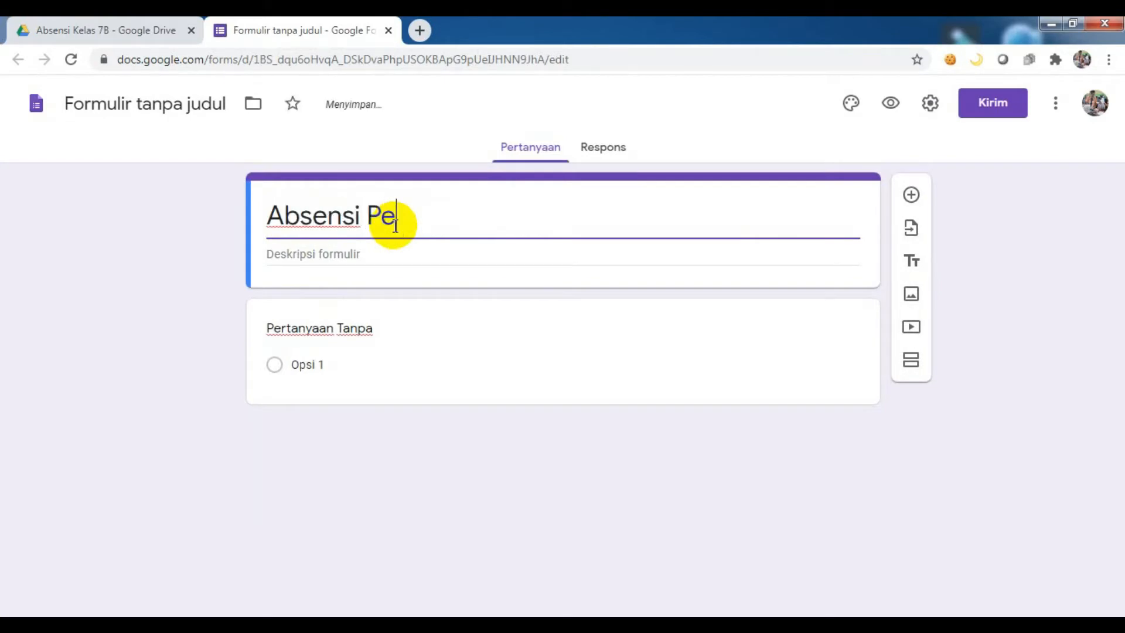
text(mbelaj)
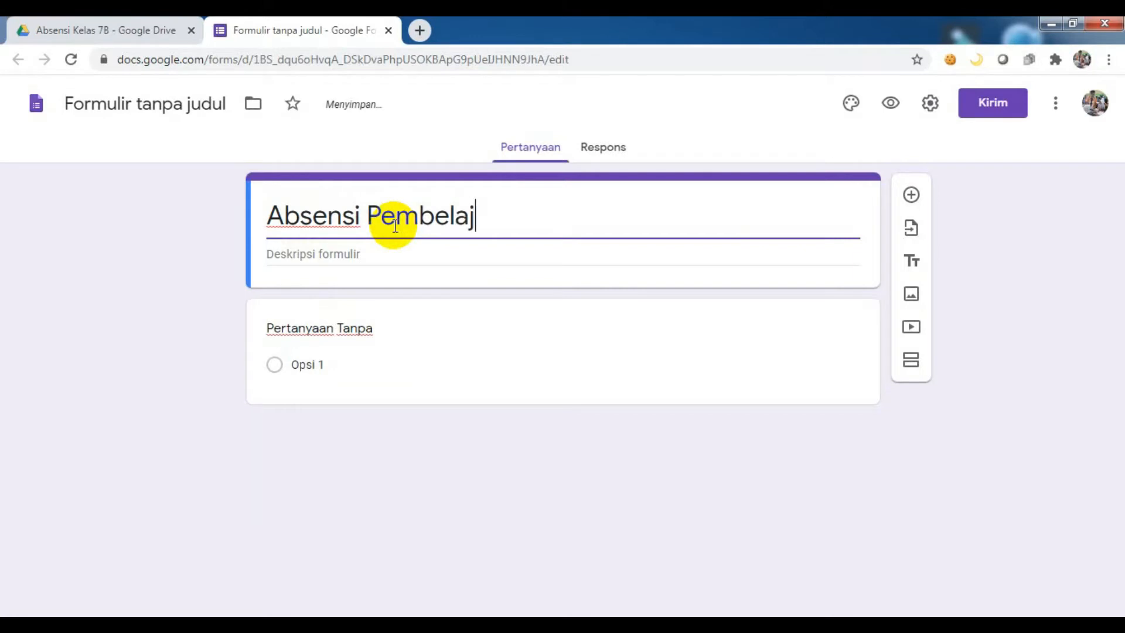
text(arab)
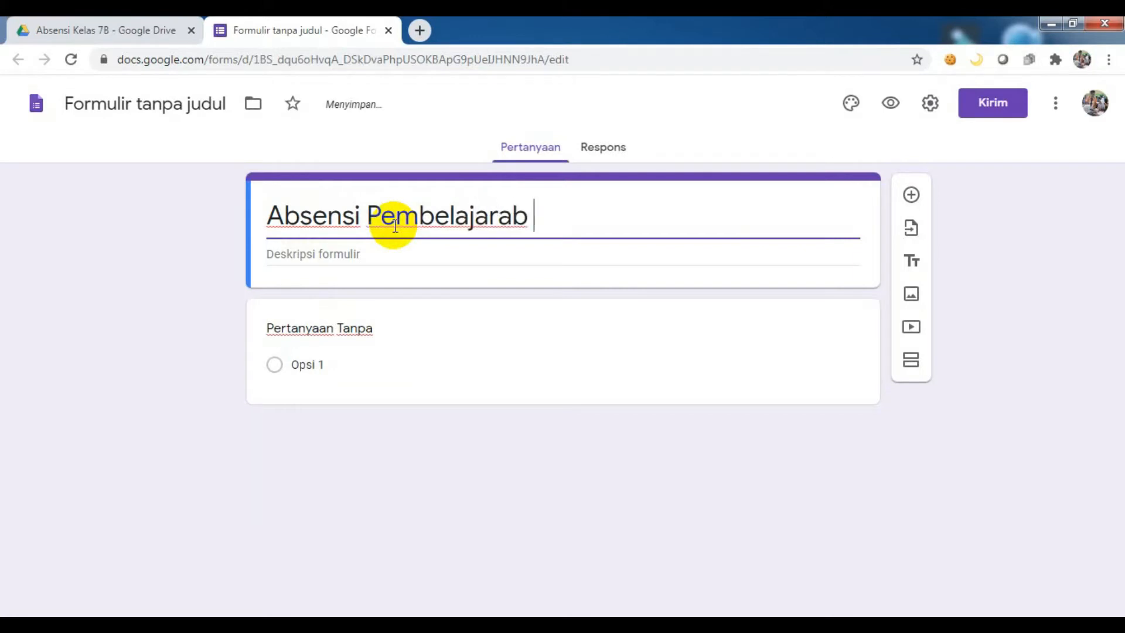
key(BackSpace)
key(BackSpace)
text(n )
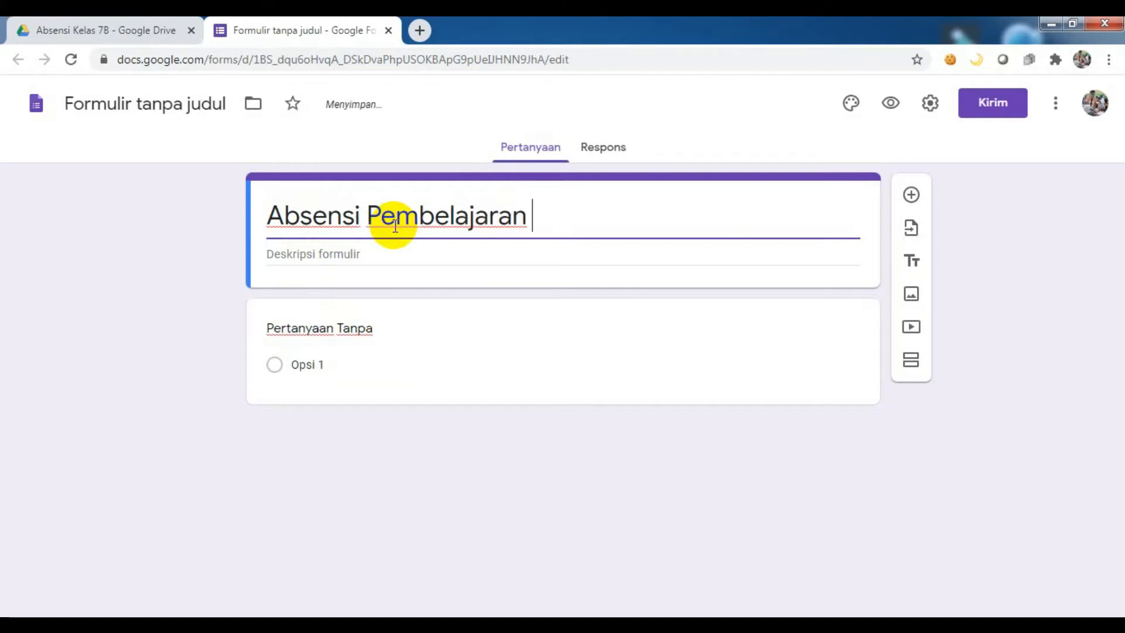
text(Daring )
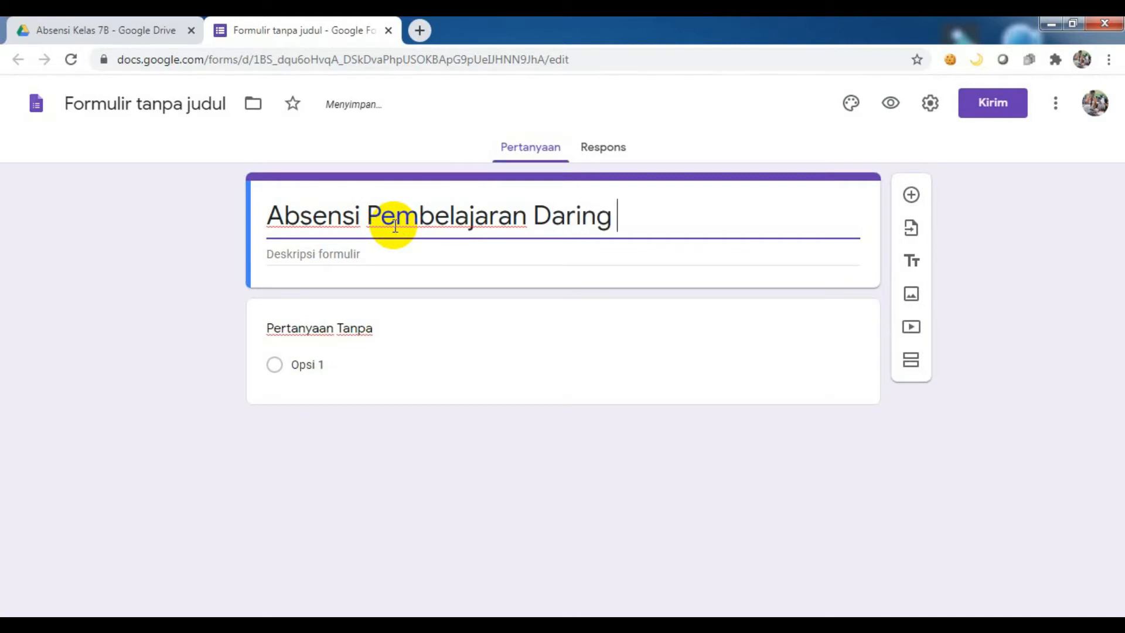
text(Matemat)
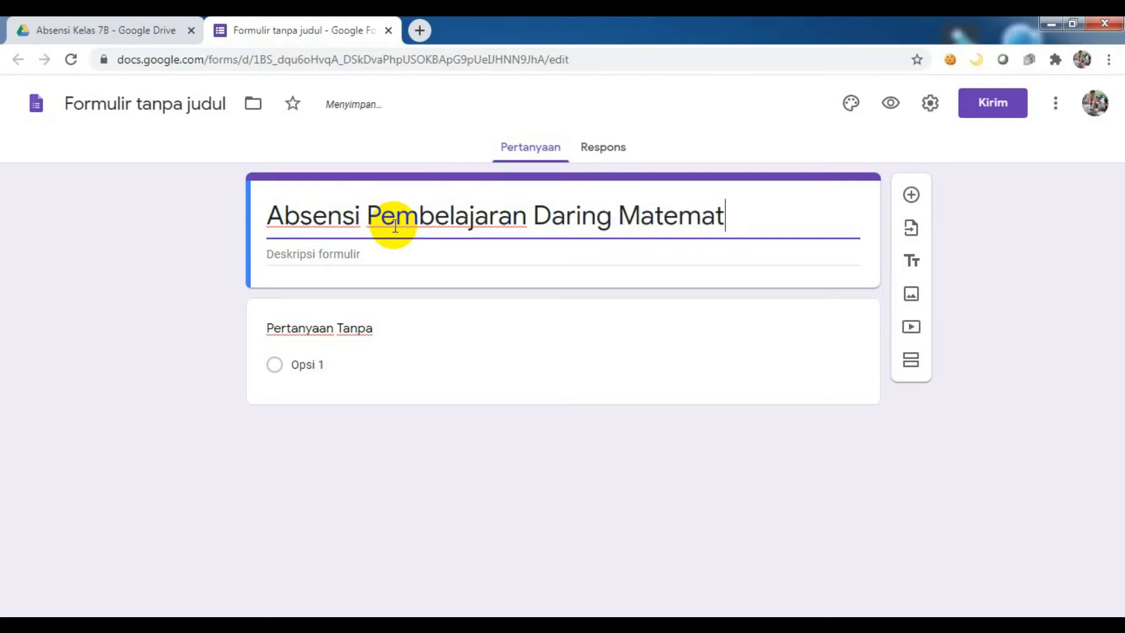
text(ika Kelas &)
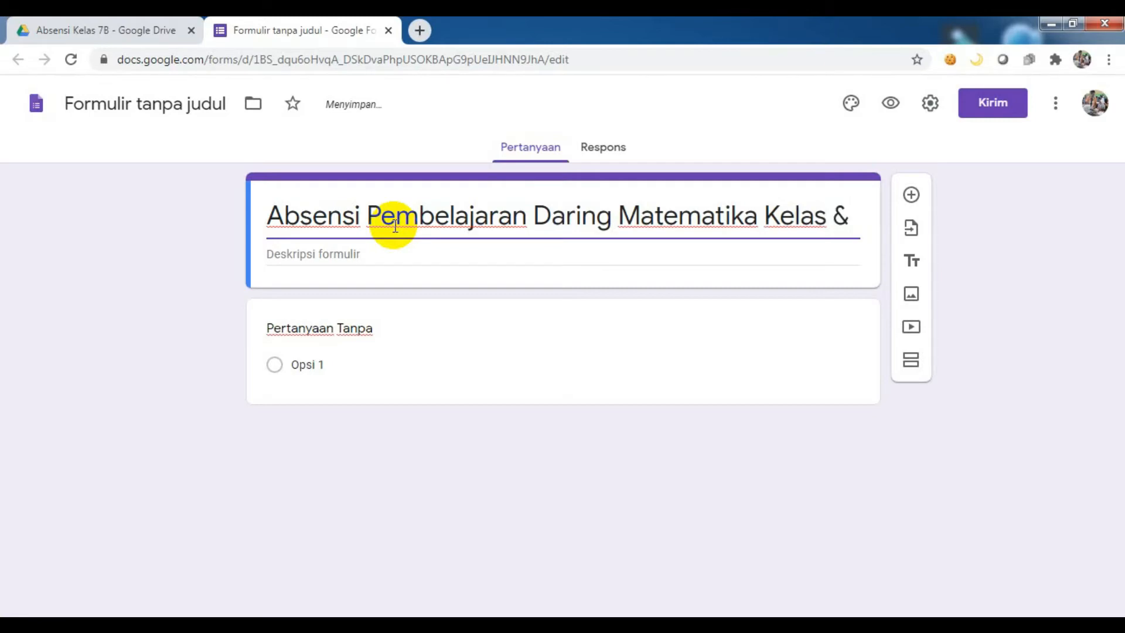
key(BackSpace)
text(7)
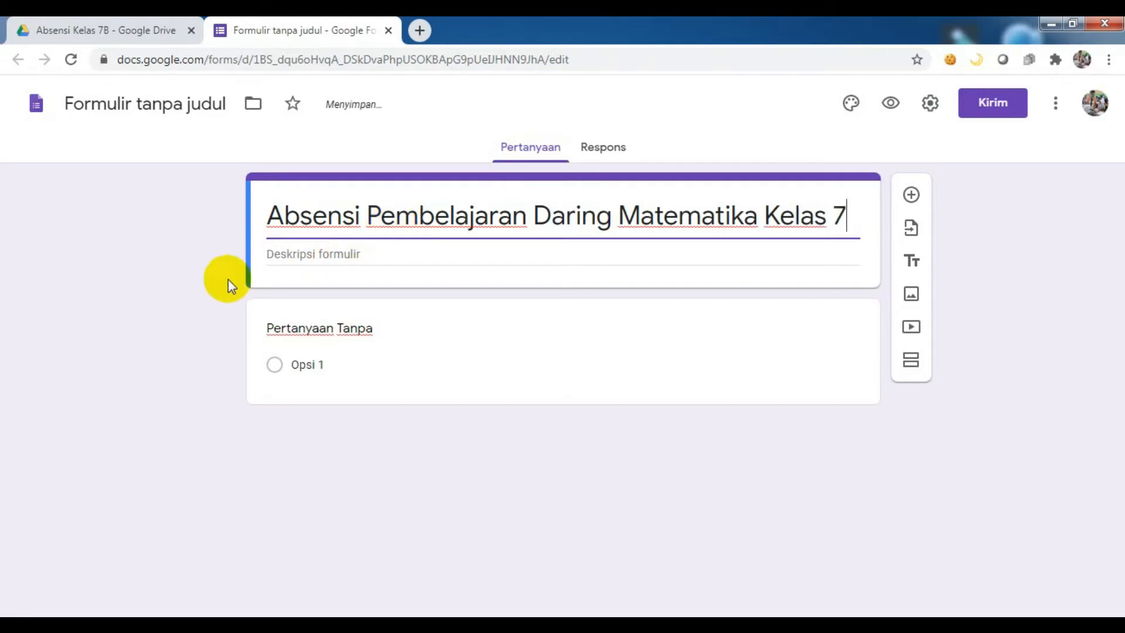
- Enter "Semester 1 Tahun Pelajaran 2020/2021" as the form description
click(286, 258)
text(Semester)
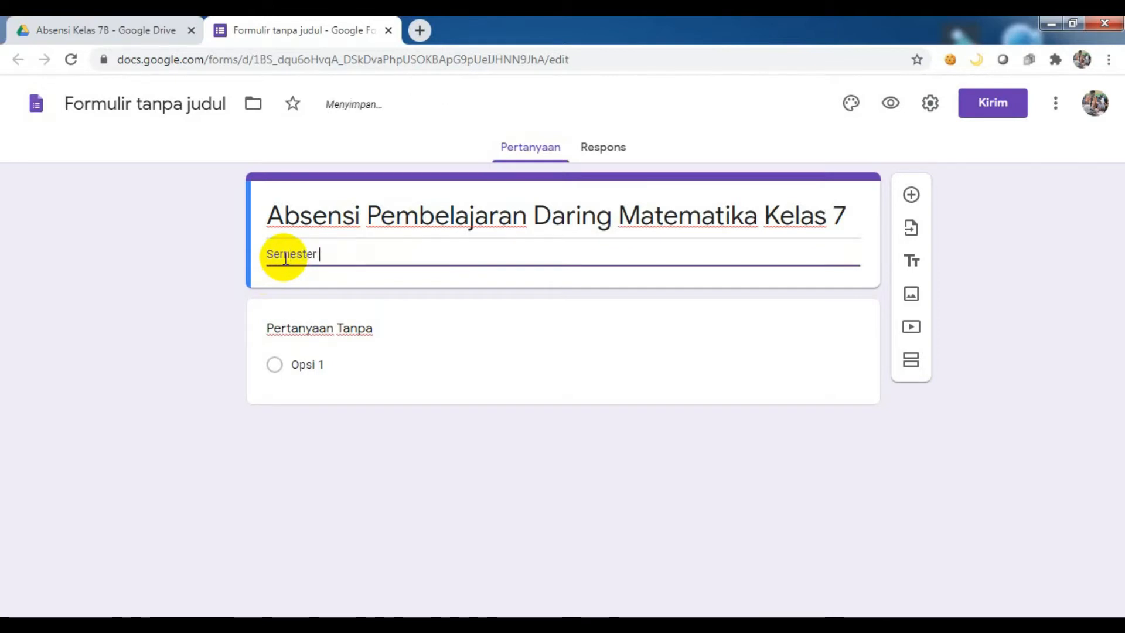
text( 1 Tahun Pelaj)
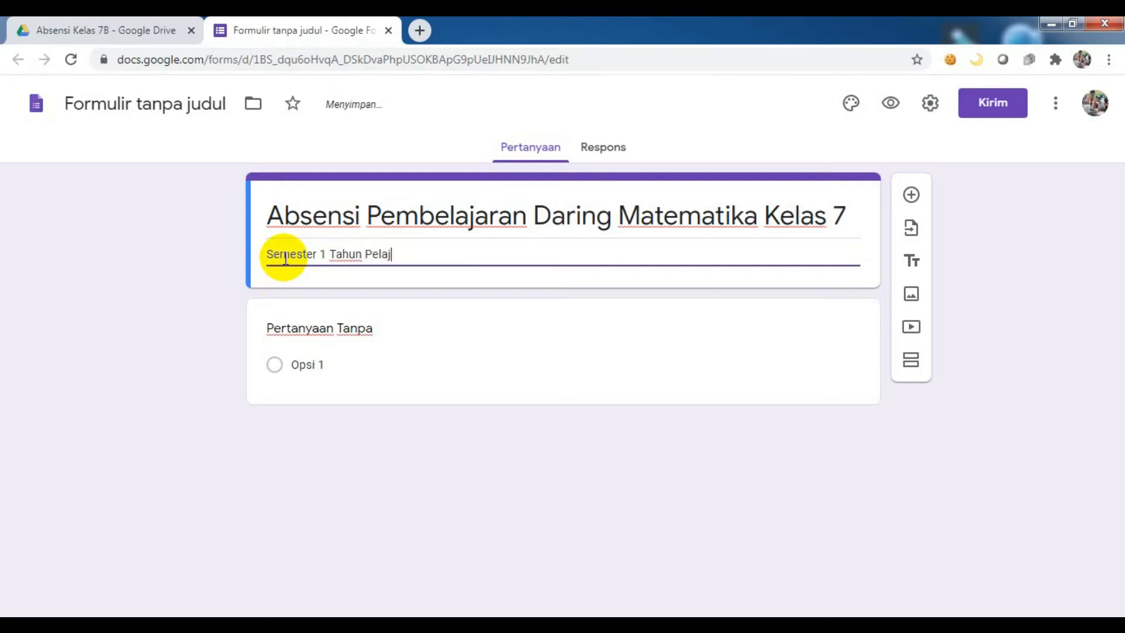
text(aran 2020/202)
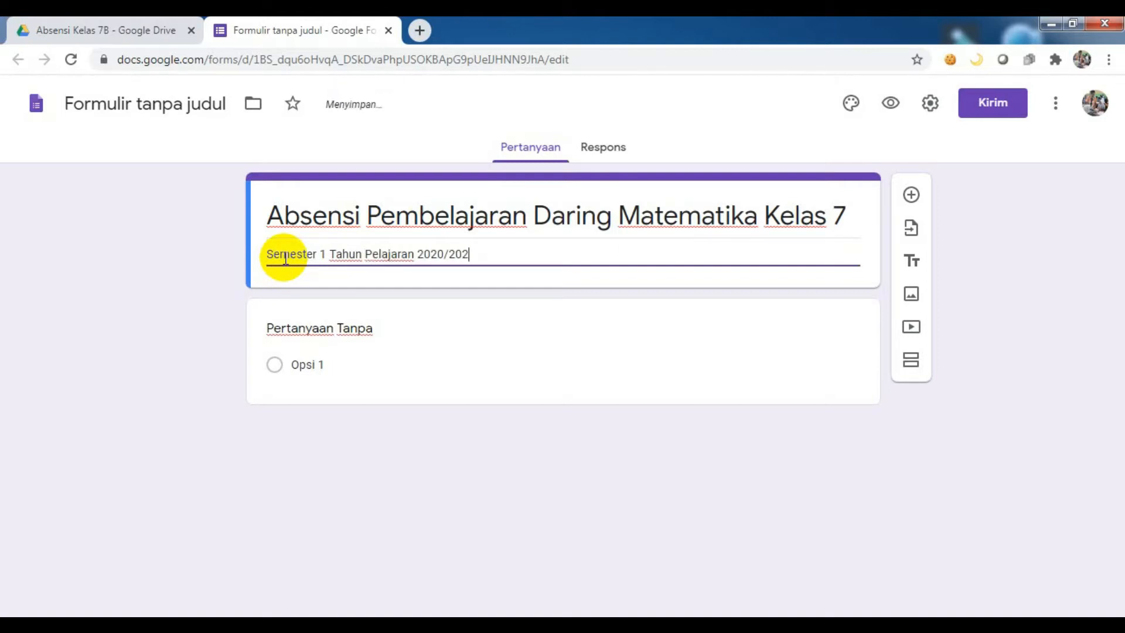
text(1)
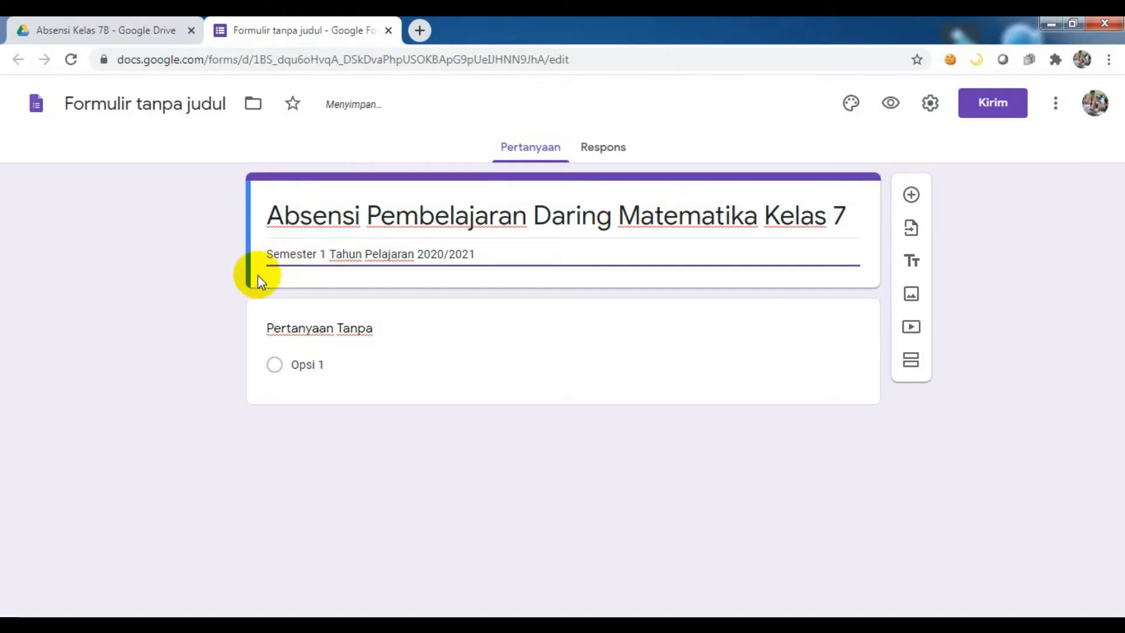
- Turn the first question into a required short-answer (Jawaban singkat) question titled "Nama Lengkap"
click(296, 329)
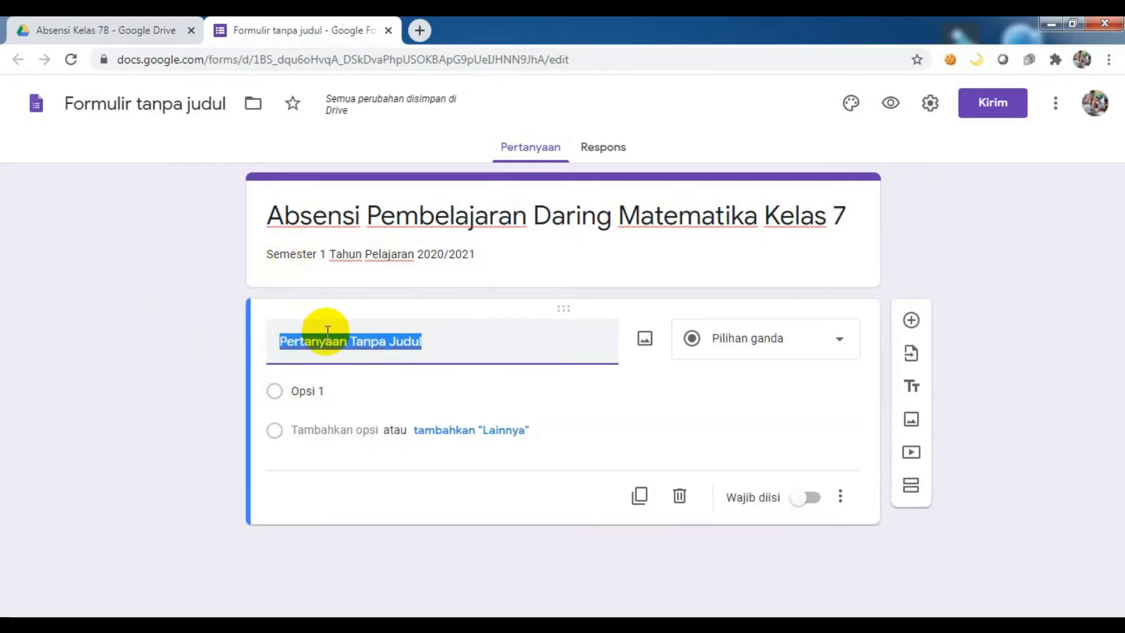
text(Nama Lengkap)
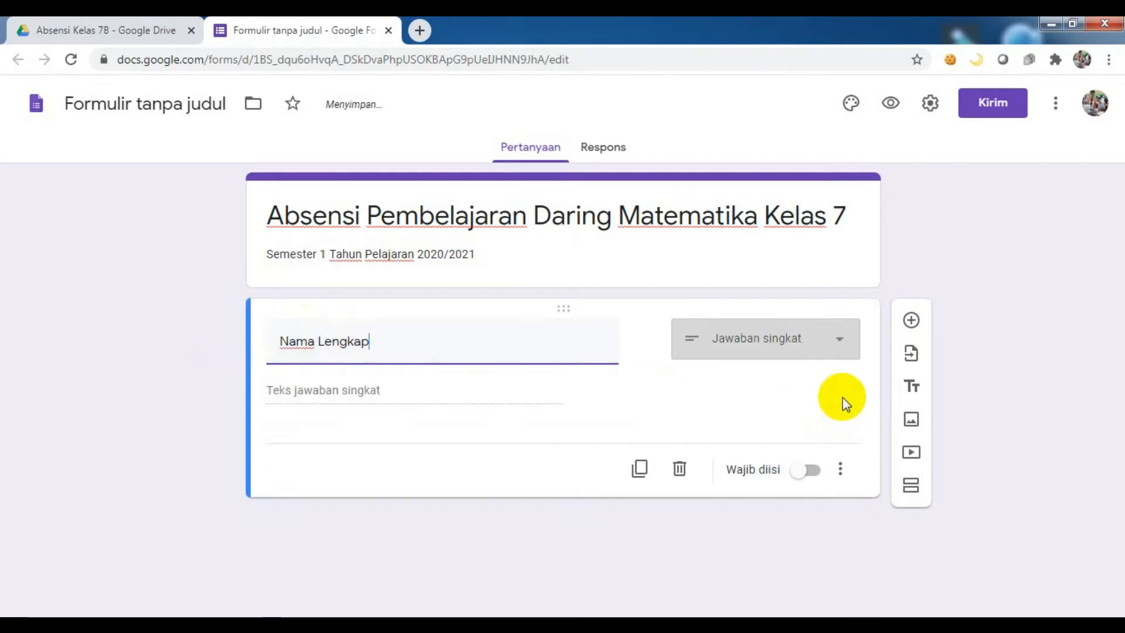
click(840, 339)
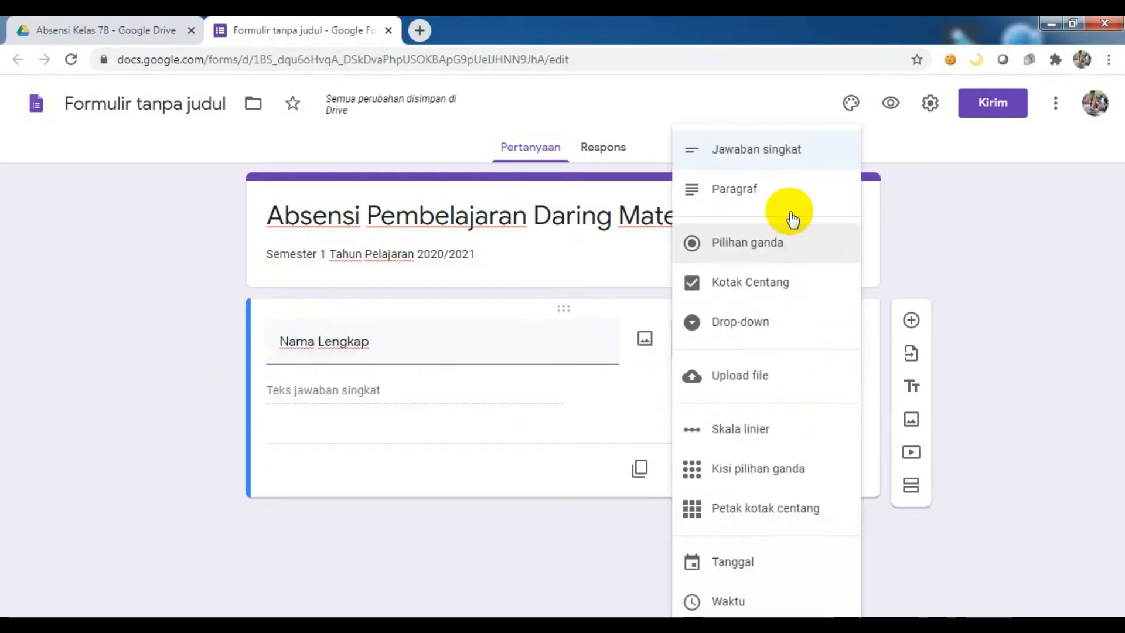
click(785, 155)
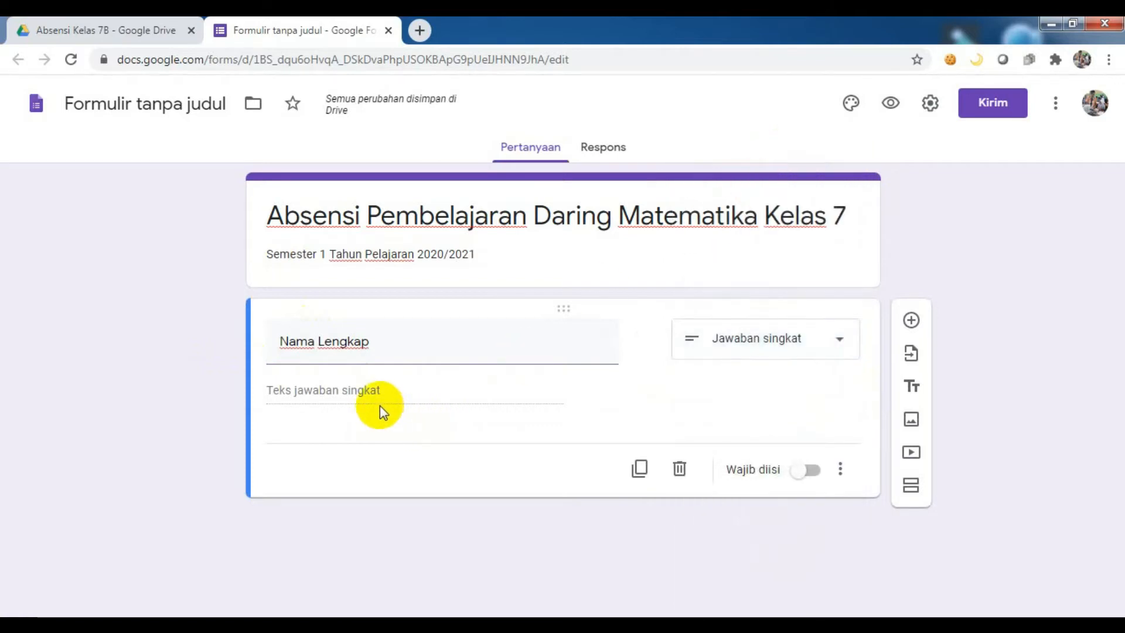
click(815, 472)
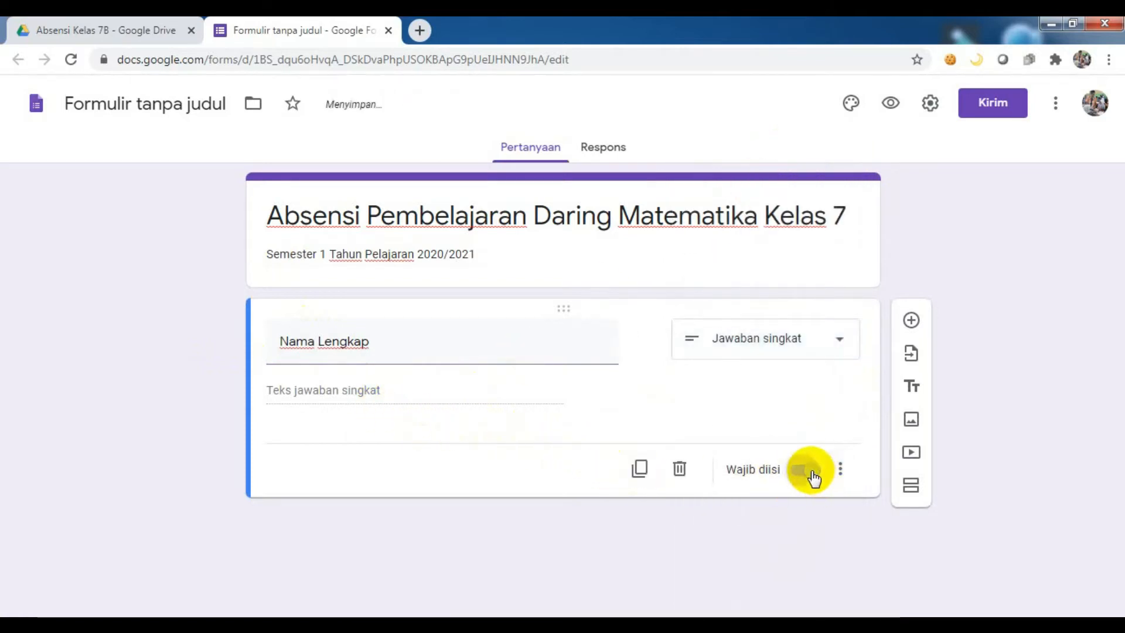
- Add a second question titled "Kelas" of type Kotak Centang, with "VII A" as its first option
click(911, 322)
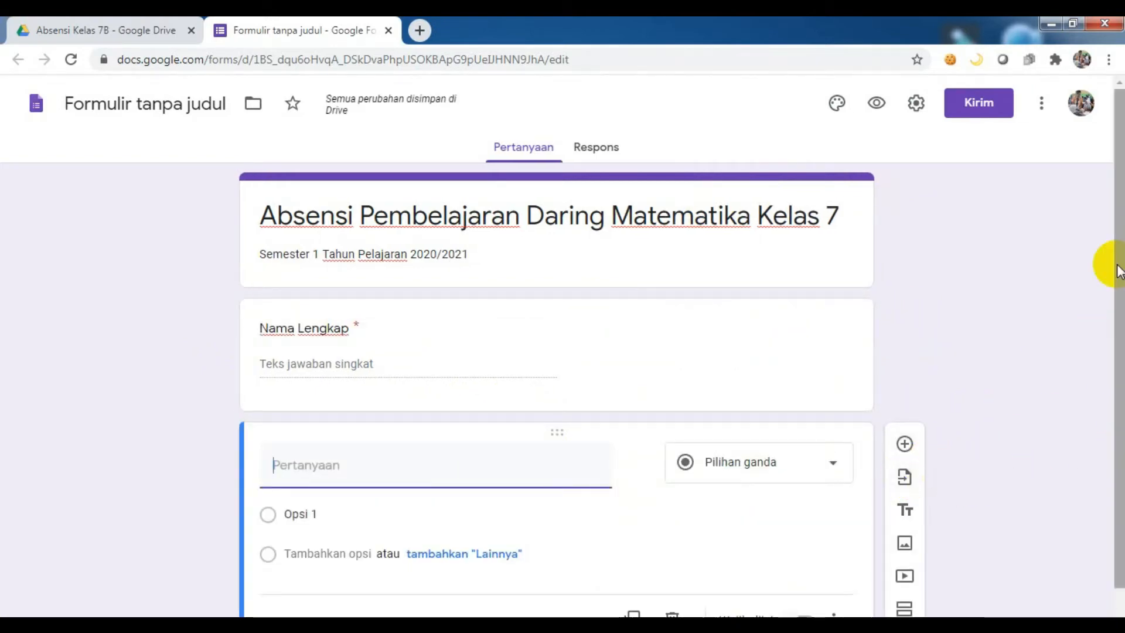
scroll(852, 501, down, 1)
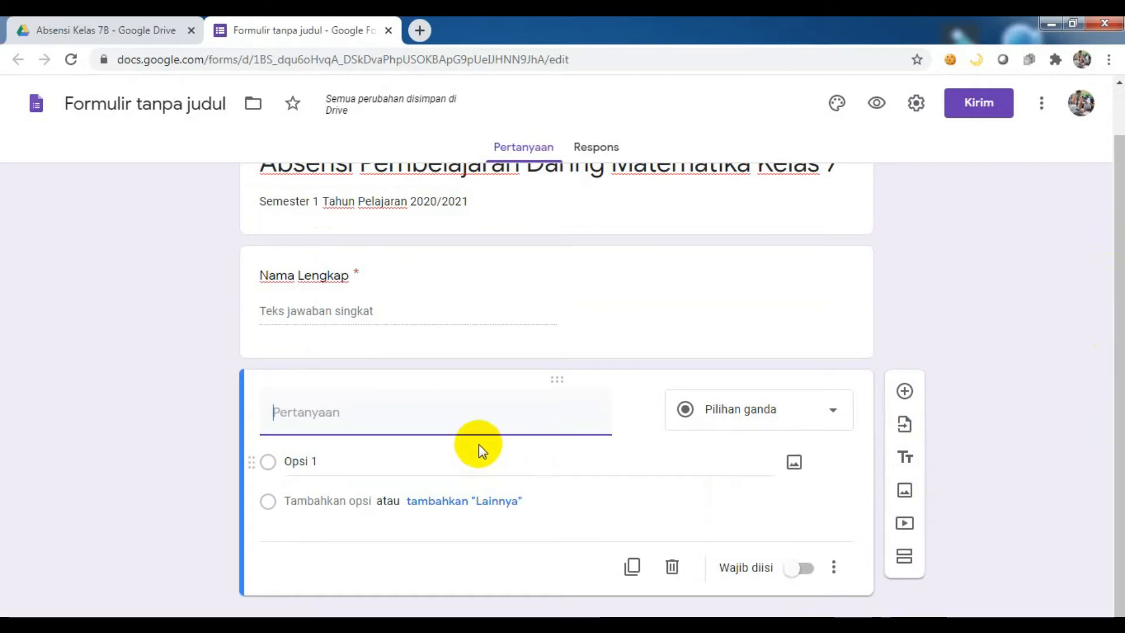
text(Kelas)
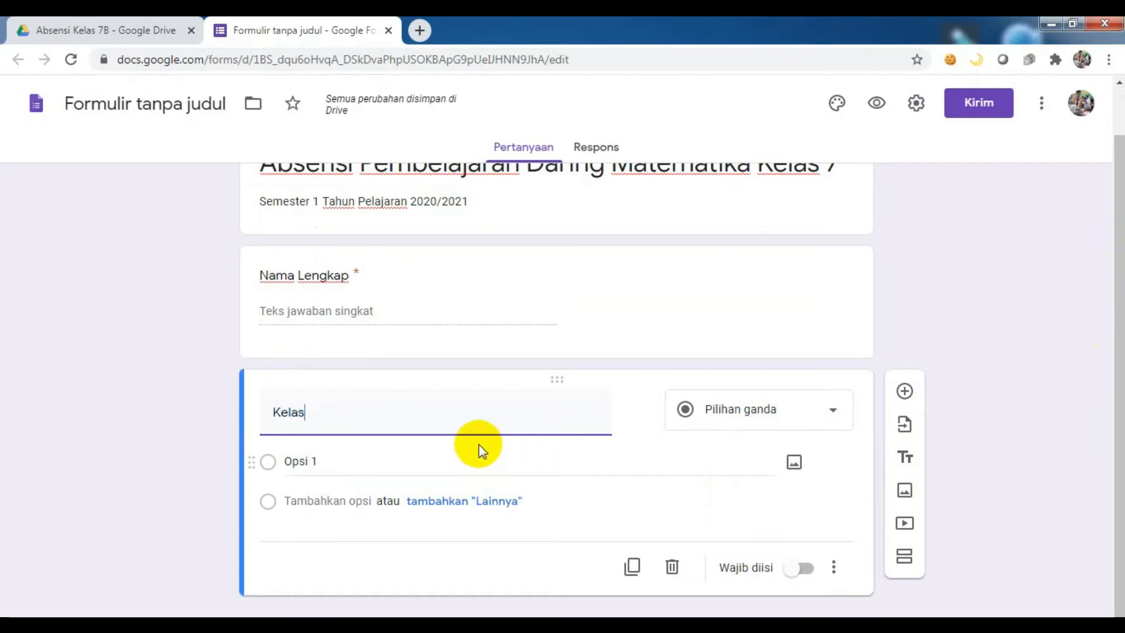
click(835, 419)
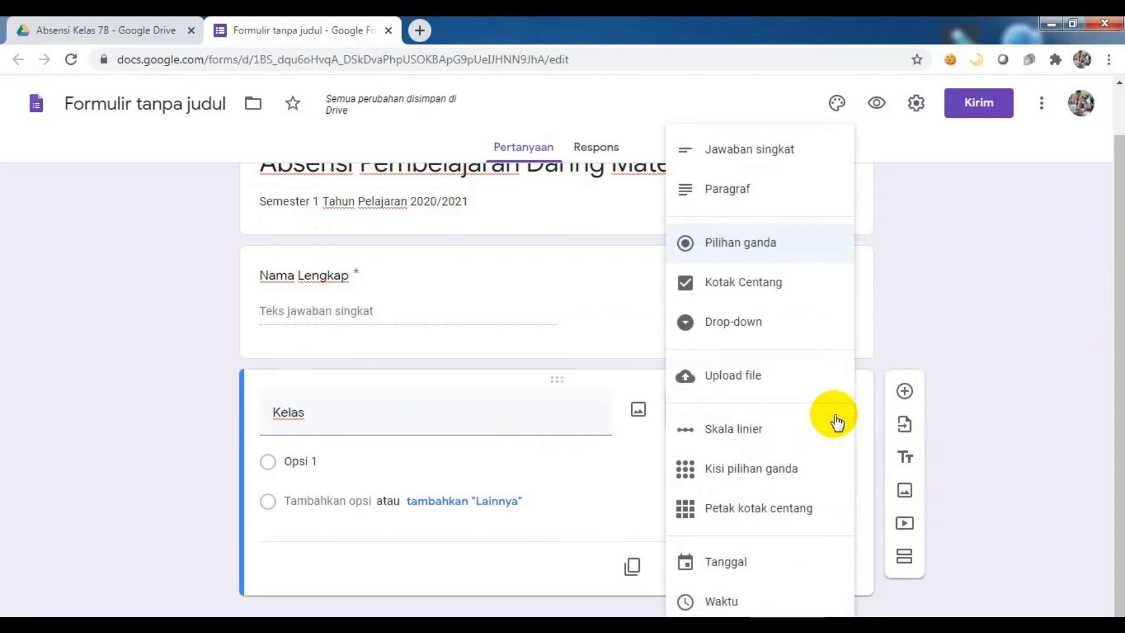
click(786, 293)
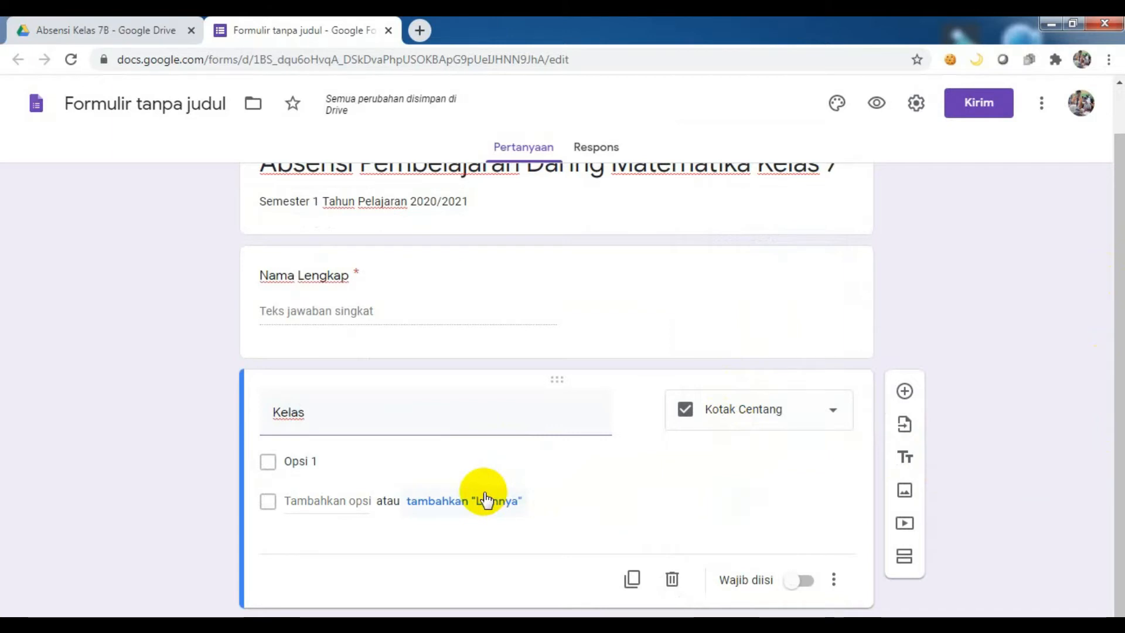
click(268, 466)
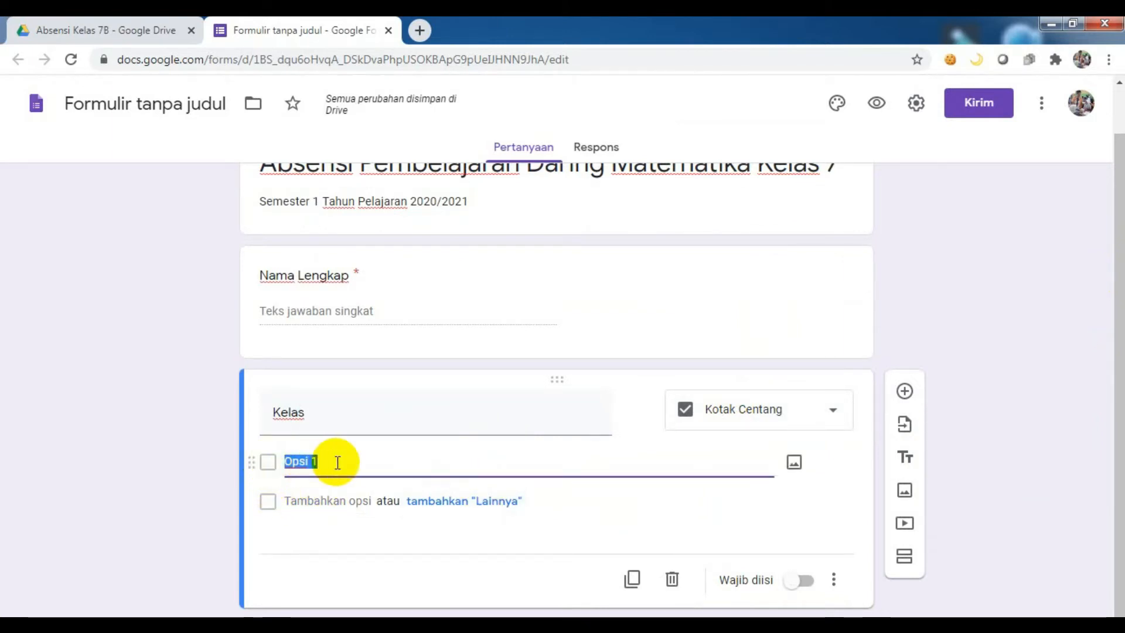
text(VII A)
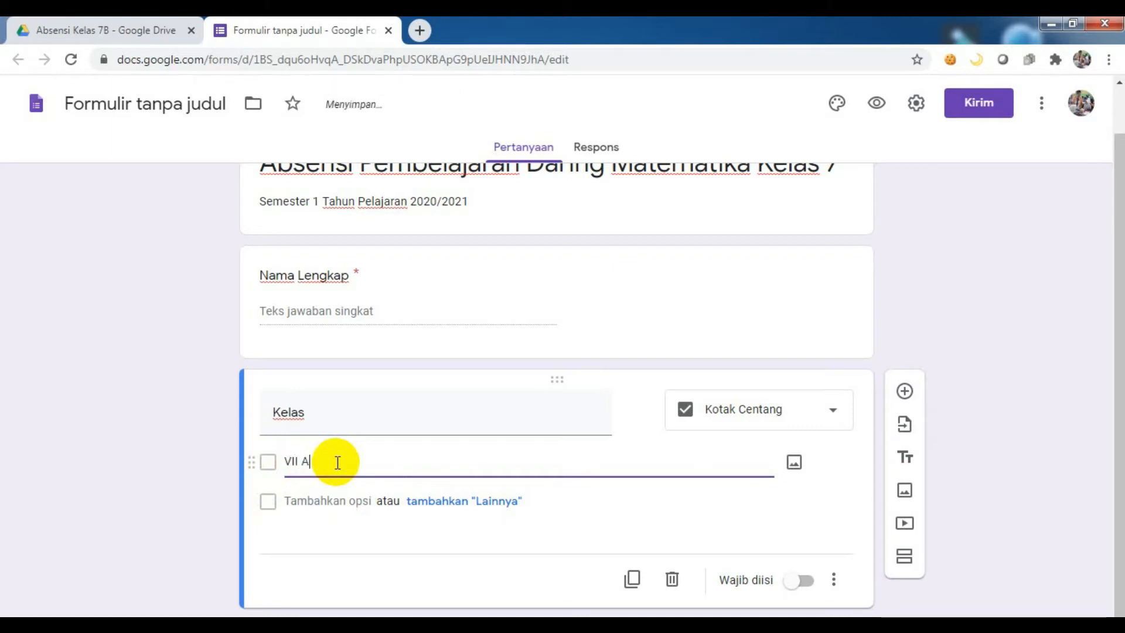
- Add the options "VII B", "VII C" and "VII D" to the Kelas question
click(344, 501)
text(VII)
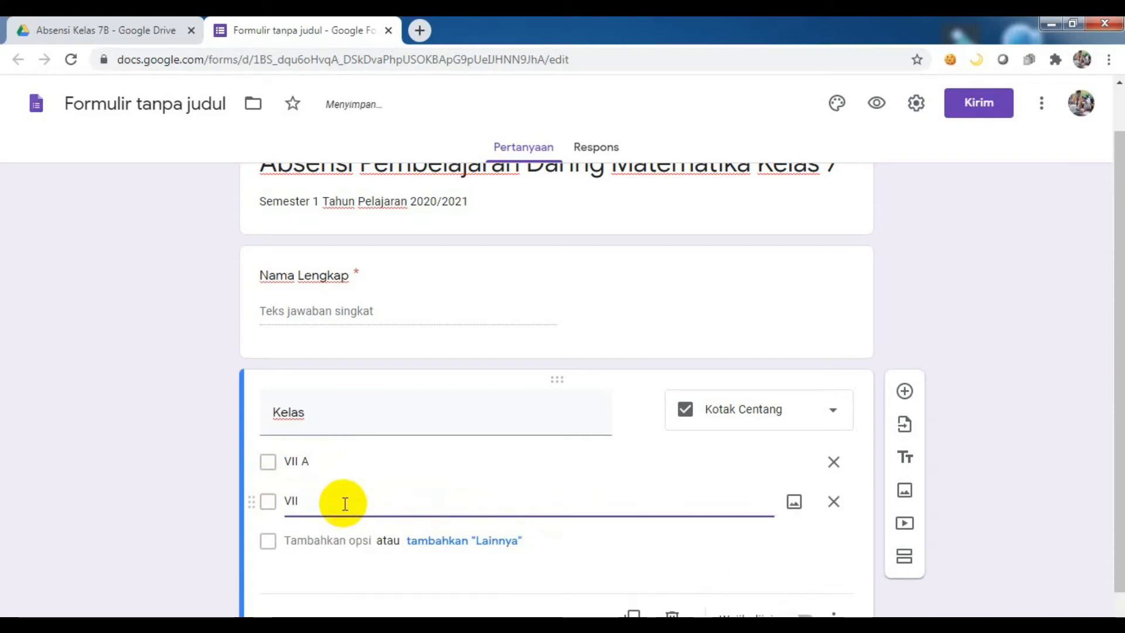
text( B)
click(314, 539)
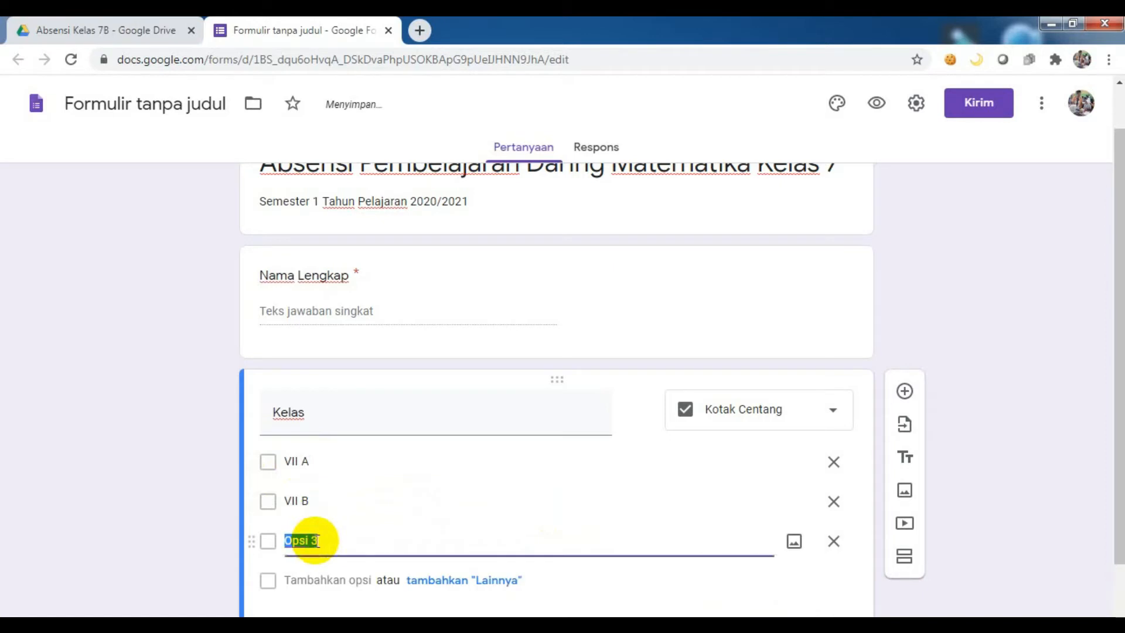
text(VII C)
click(306, 578)
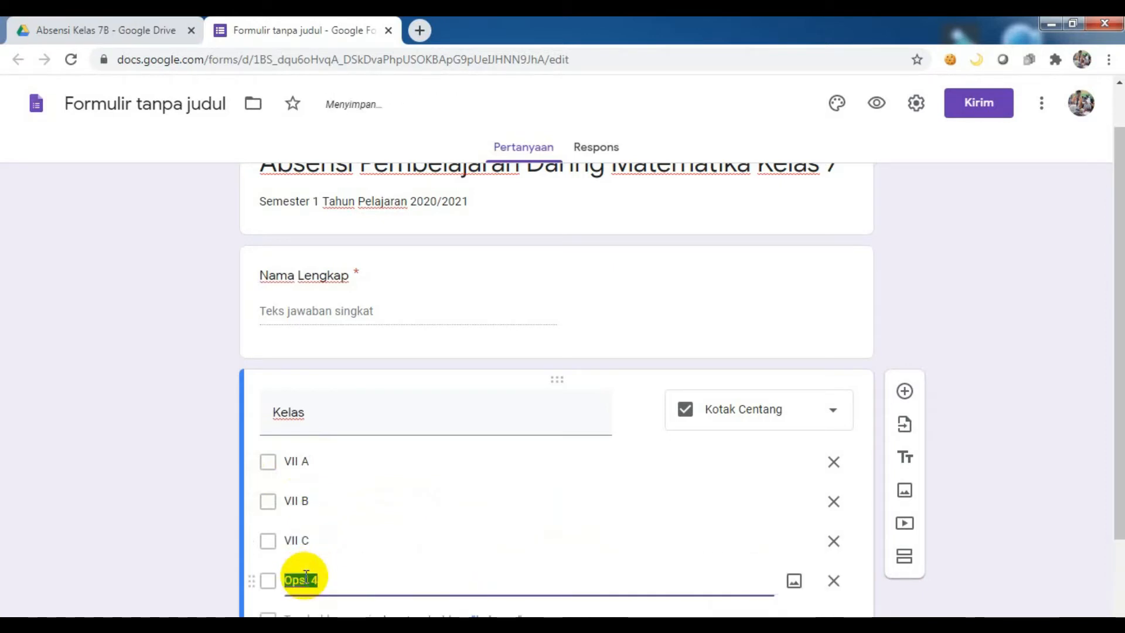
text(VII D)
- Add the options "VII E" and "VII F" to the Kelas question and make the question required
scroll(381, 556, down, 2)
click(293, 488)
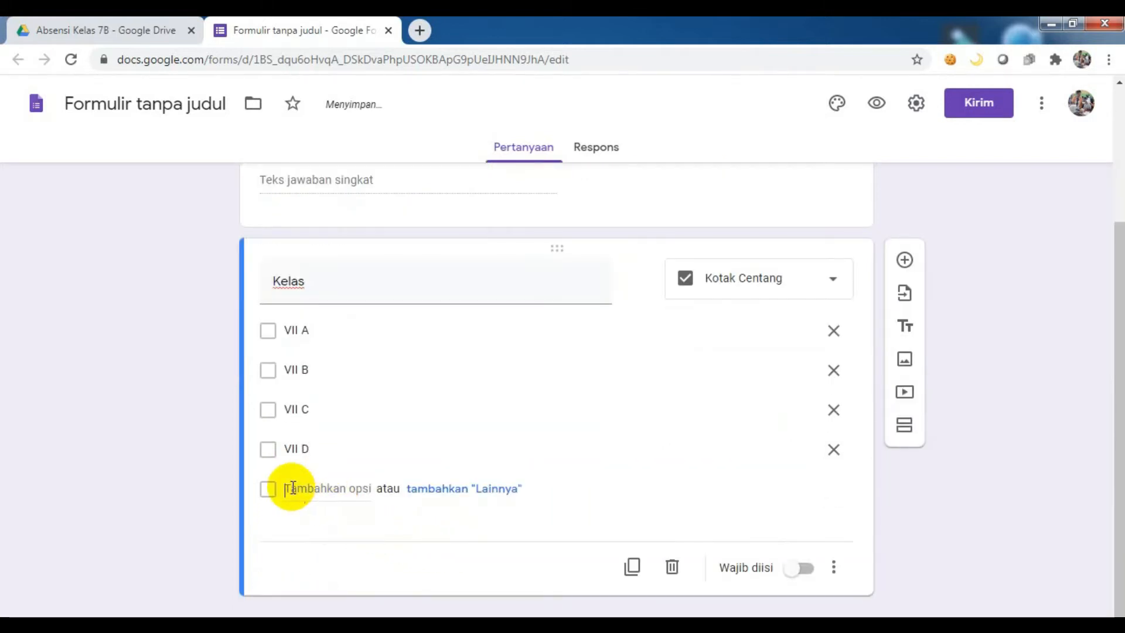
text(V)
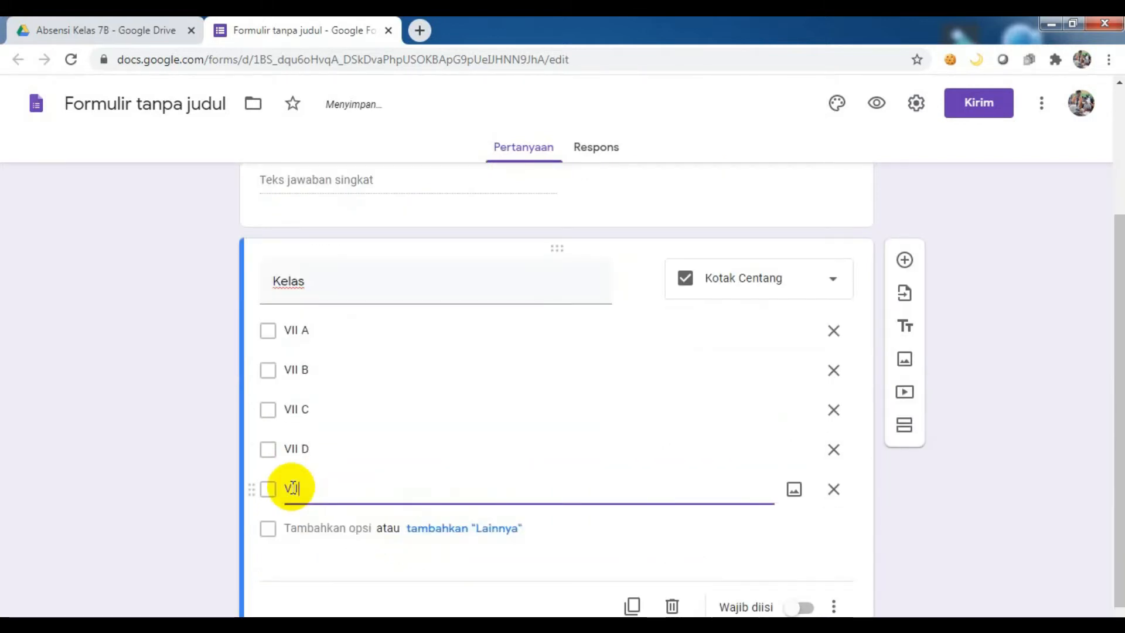
text(II E)
click(289, 528)
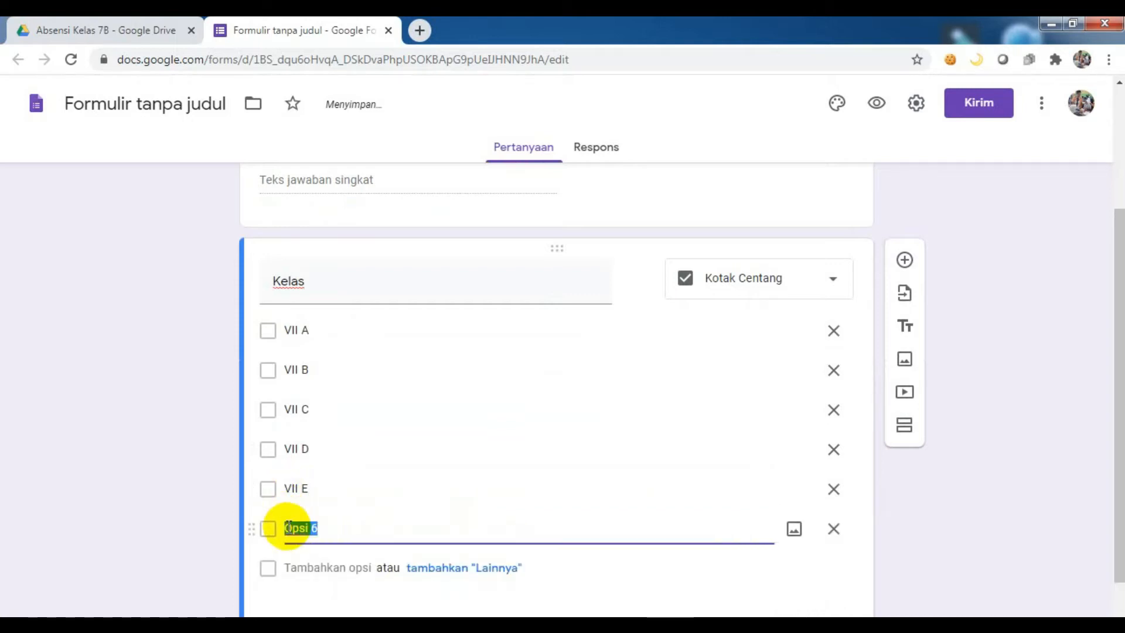
text(VII F)
scroll(651, 533, down, 1)
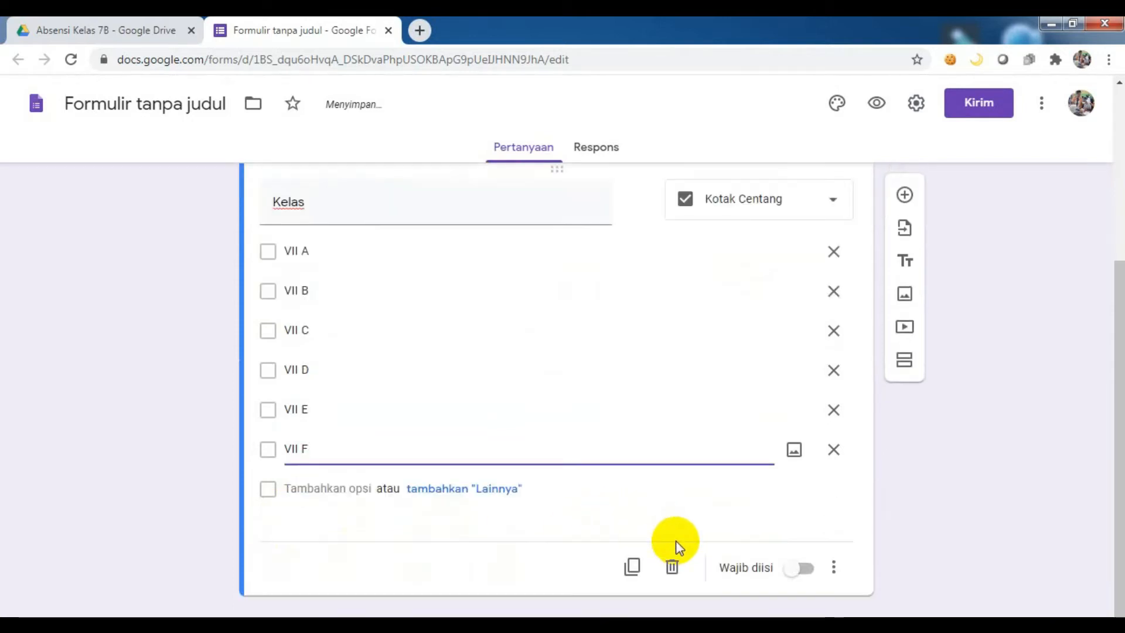
click(803, 569)
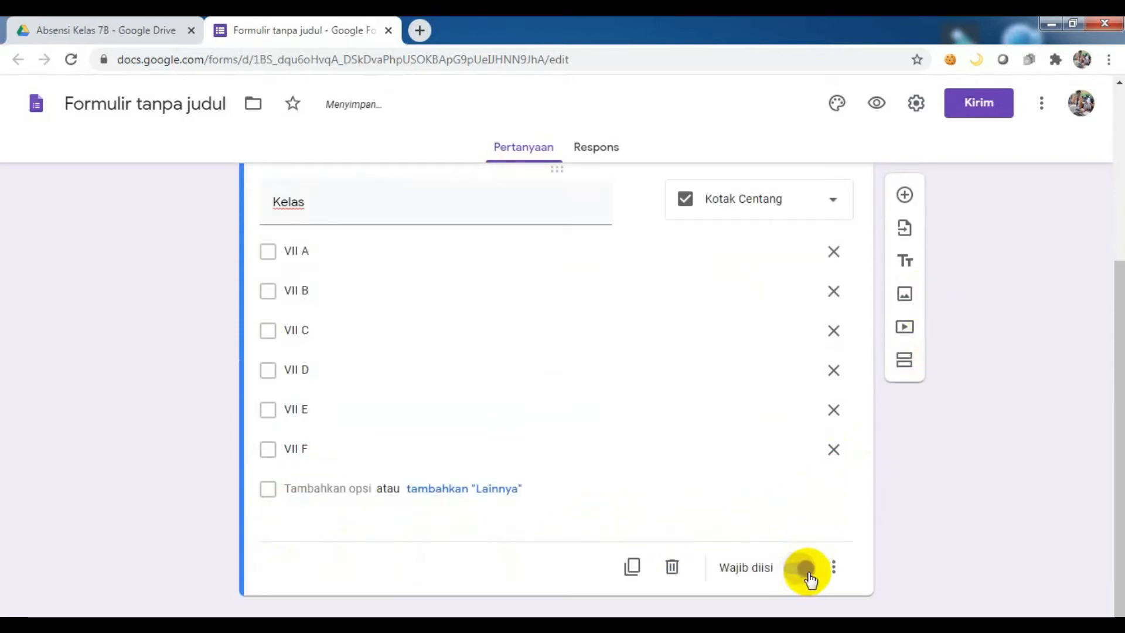
- Add a required third question titled "No. Absen", keeping the suggested Jawaban singkat type with its number validation (Angka, Adalah angka)
click(905, 196)
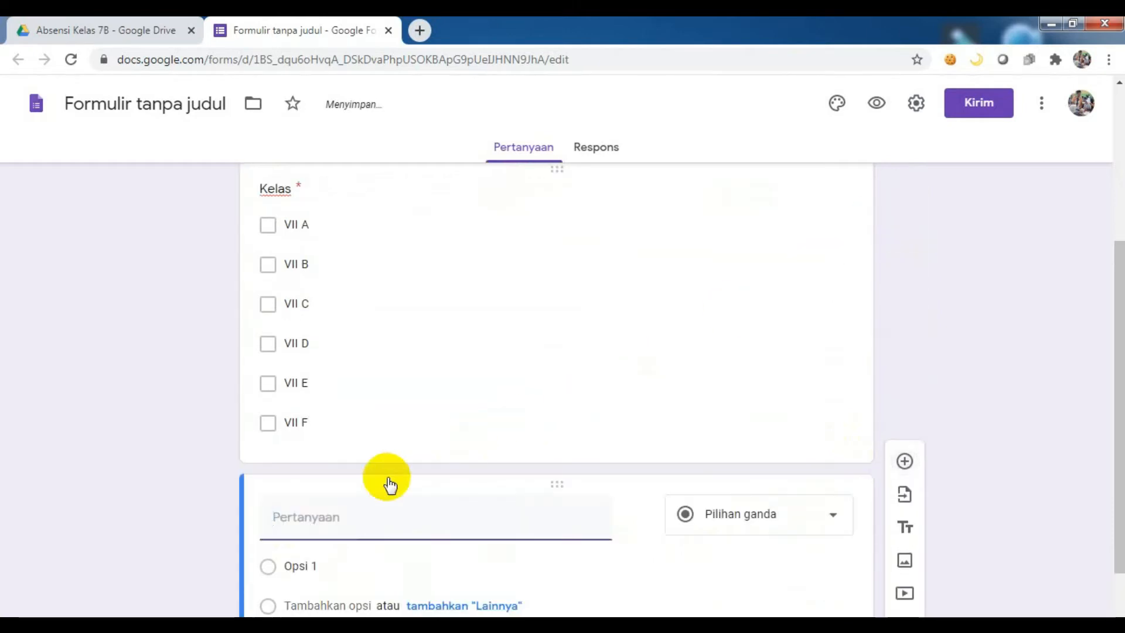
scroll(417, 417, up, 5)
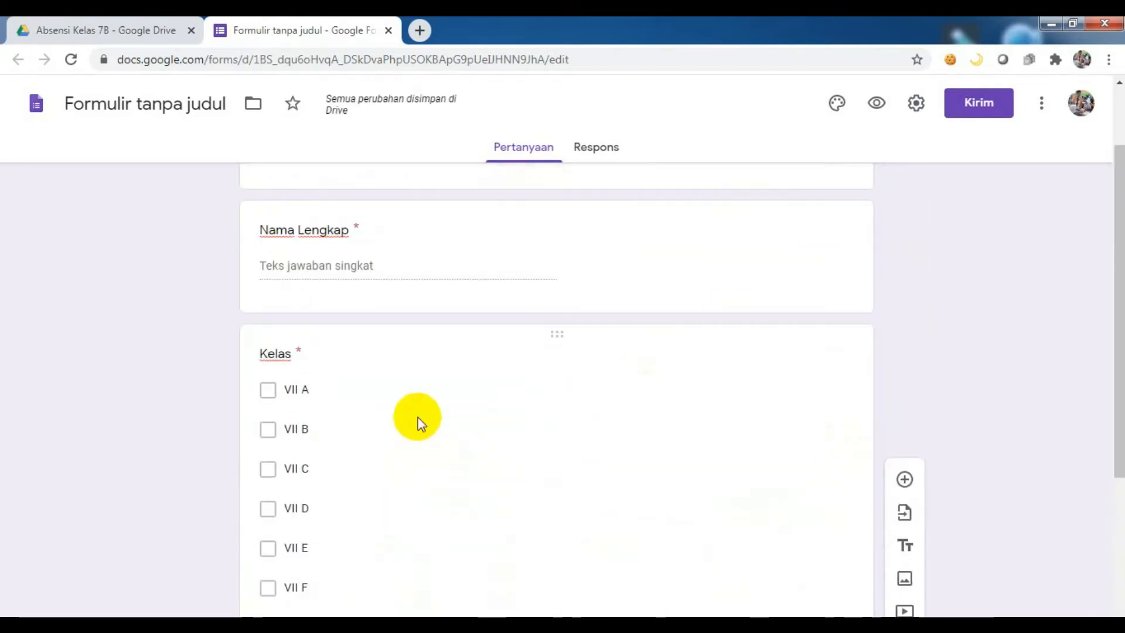
scroll(417, 417, down, 6)
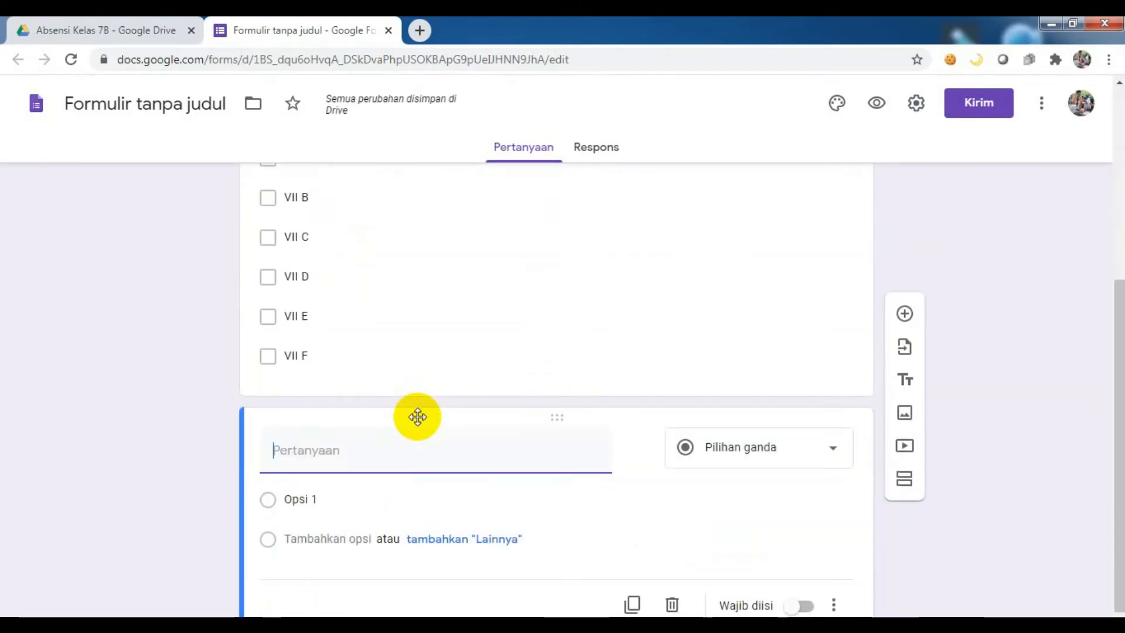
text(n)
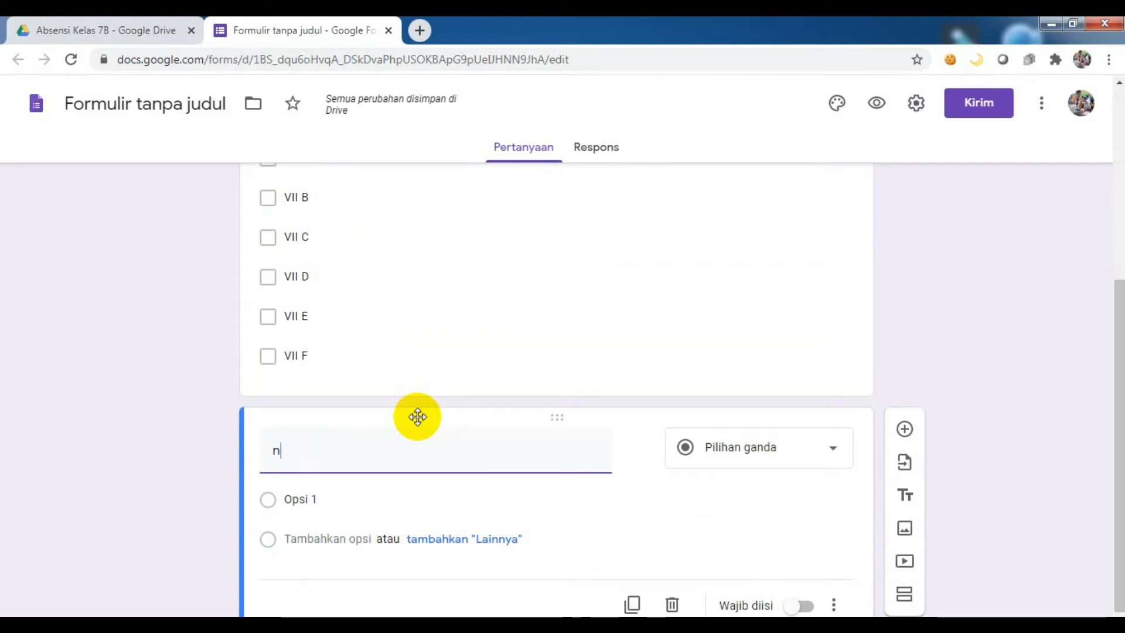
key(BackSpace)
text(No.)
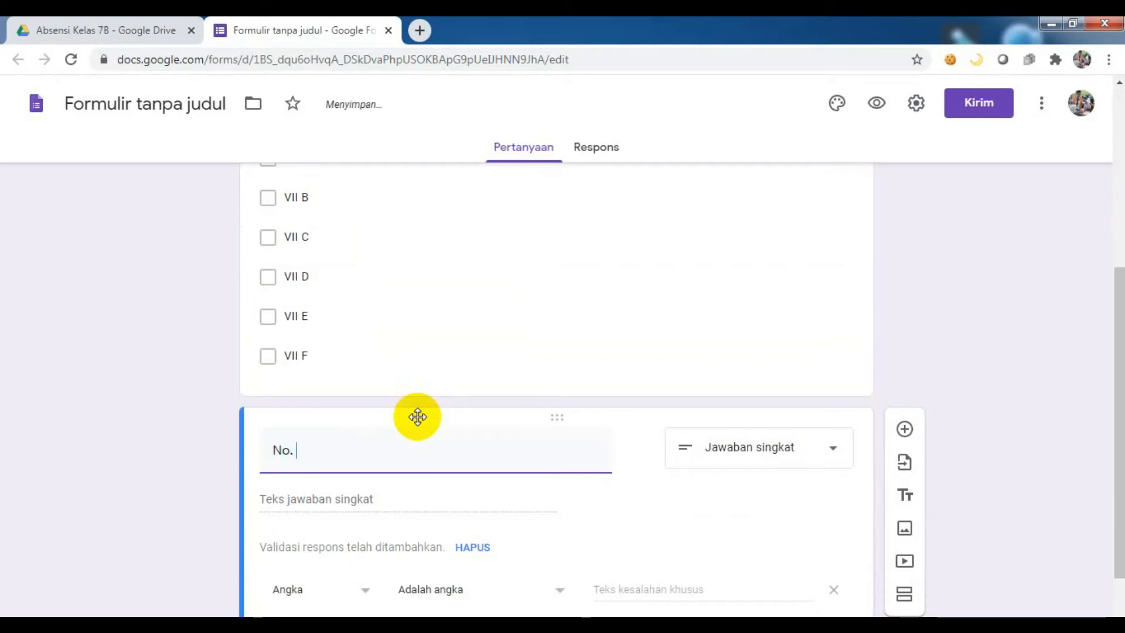
text( Absen)
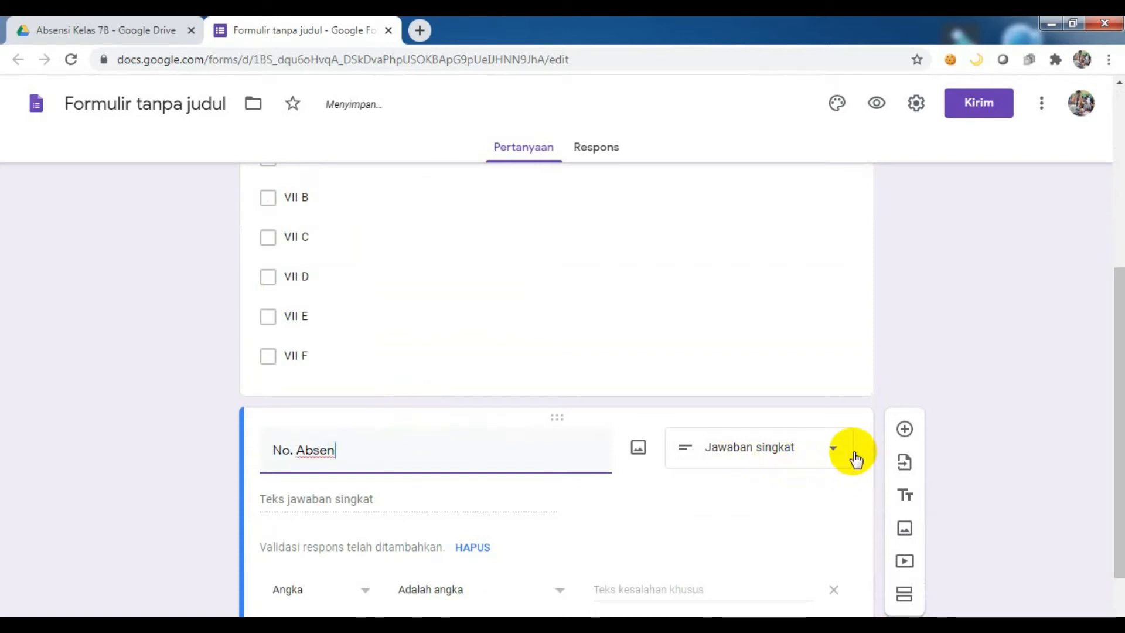
scroll(636, 514, down, 2)
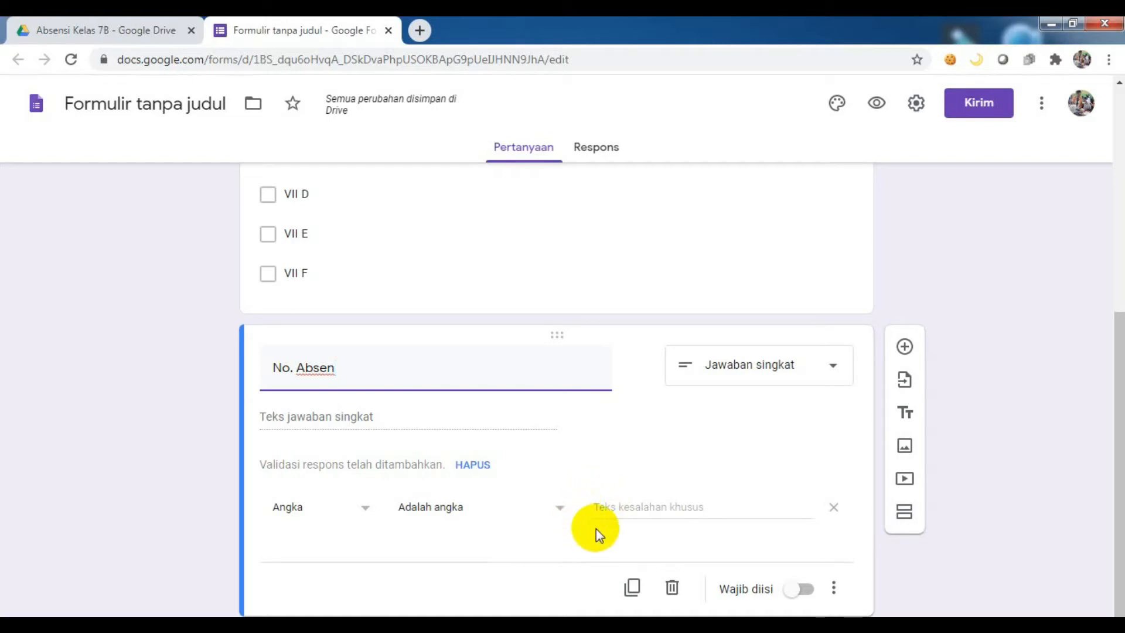
click(806, 590)
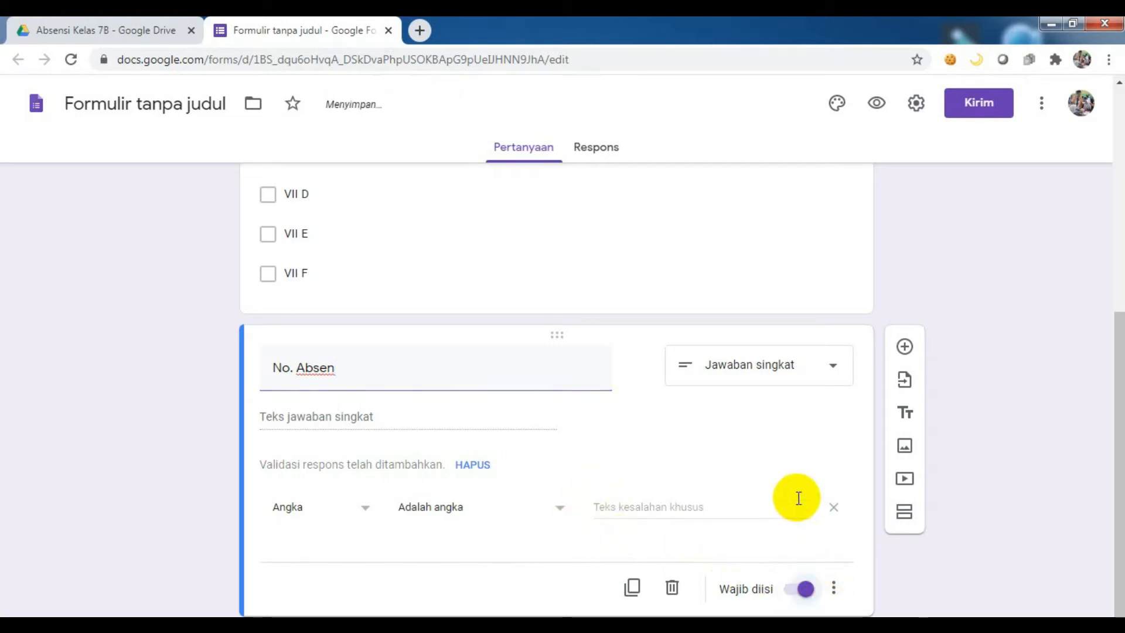
- Add a fourth question titled "Hari, Tanggal" below No. Absen and show its available question types
scroll(795, 495, down, 1)
click(904, 326)
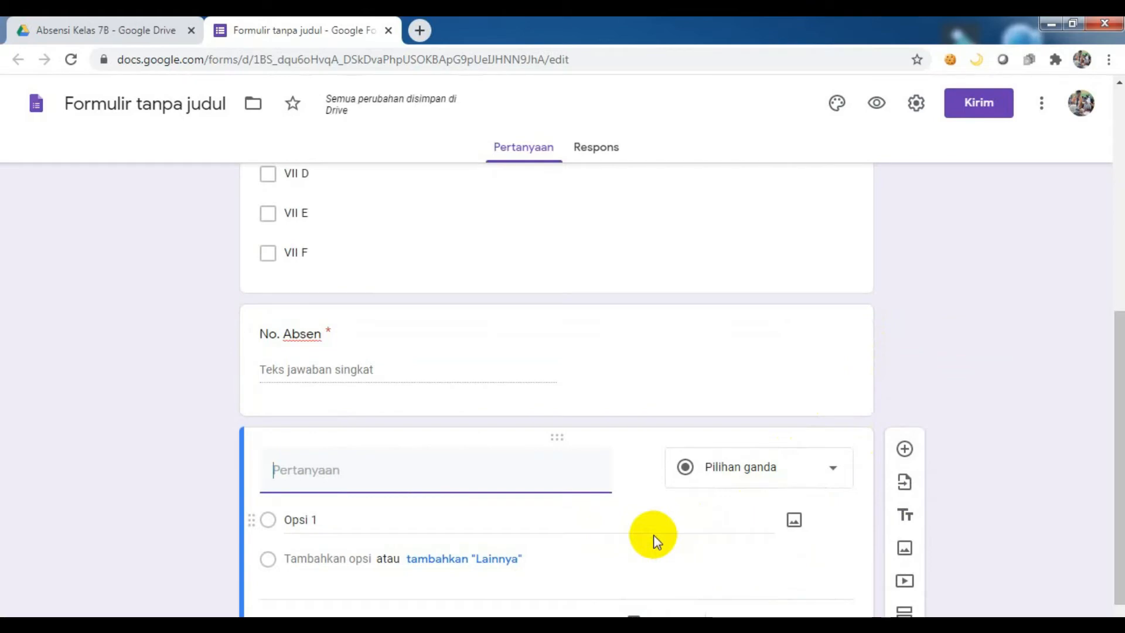
text(Har)
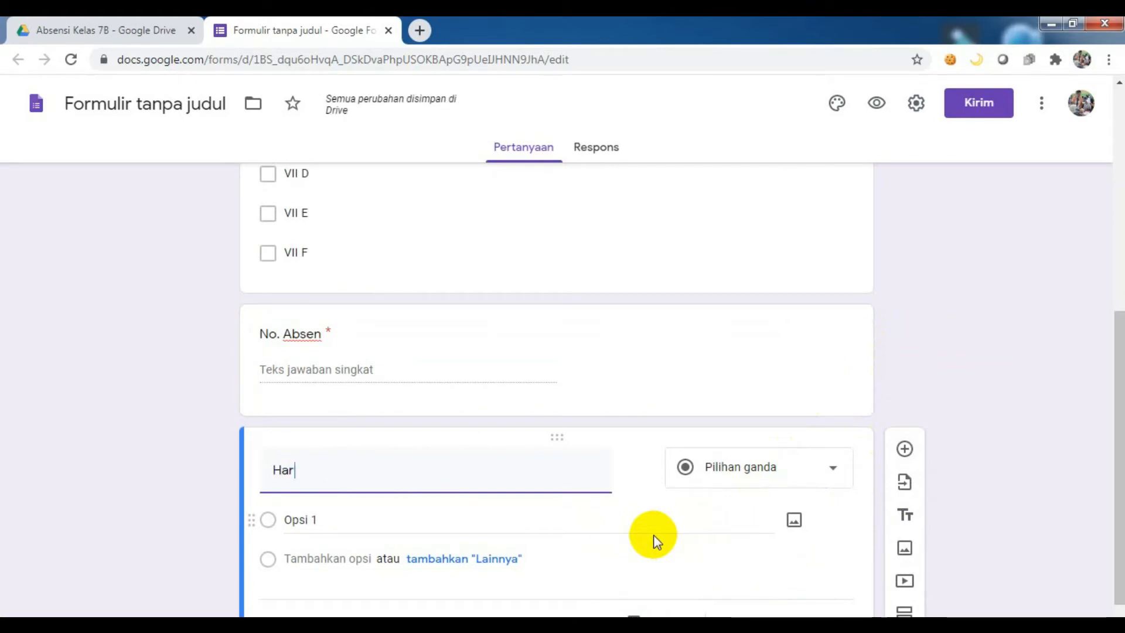
text(i, )
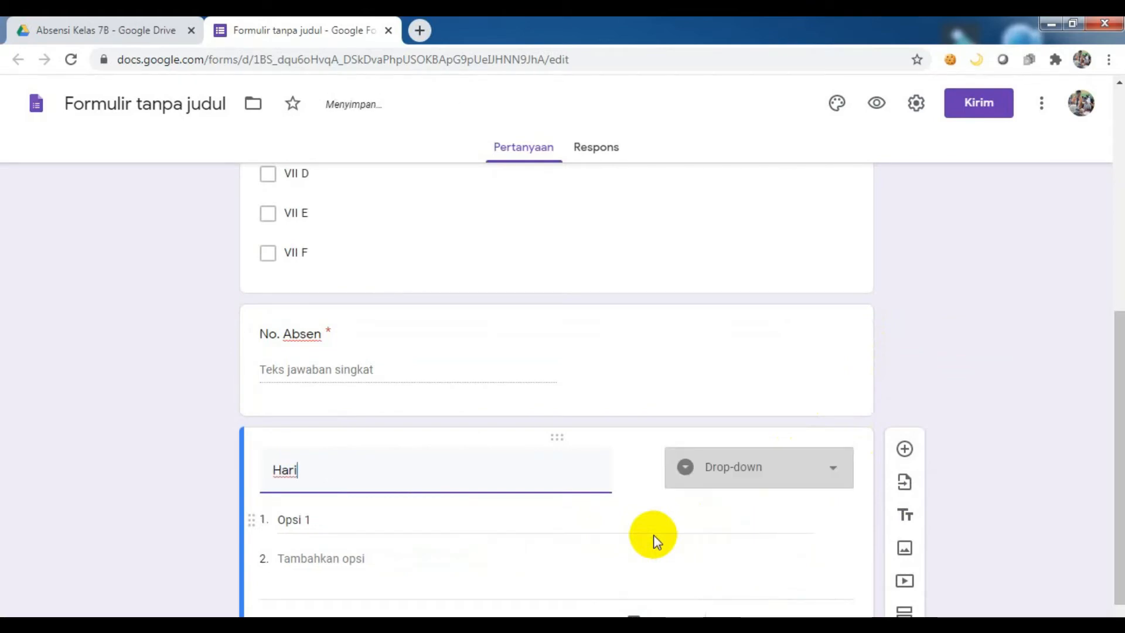
text(Tan)
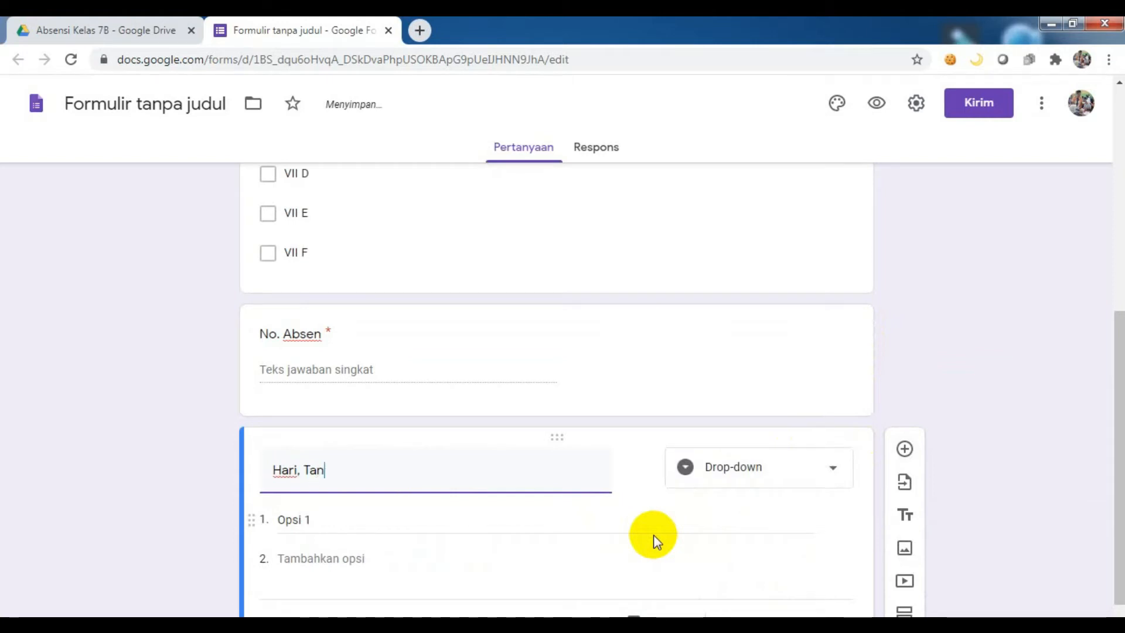
text(ggal)
click(842, 471)
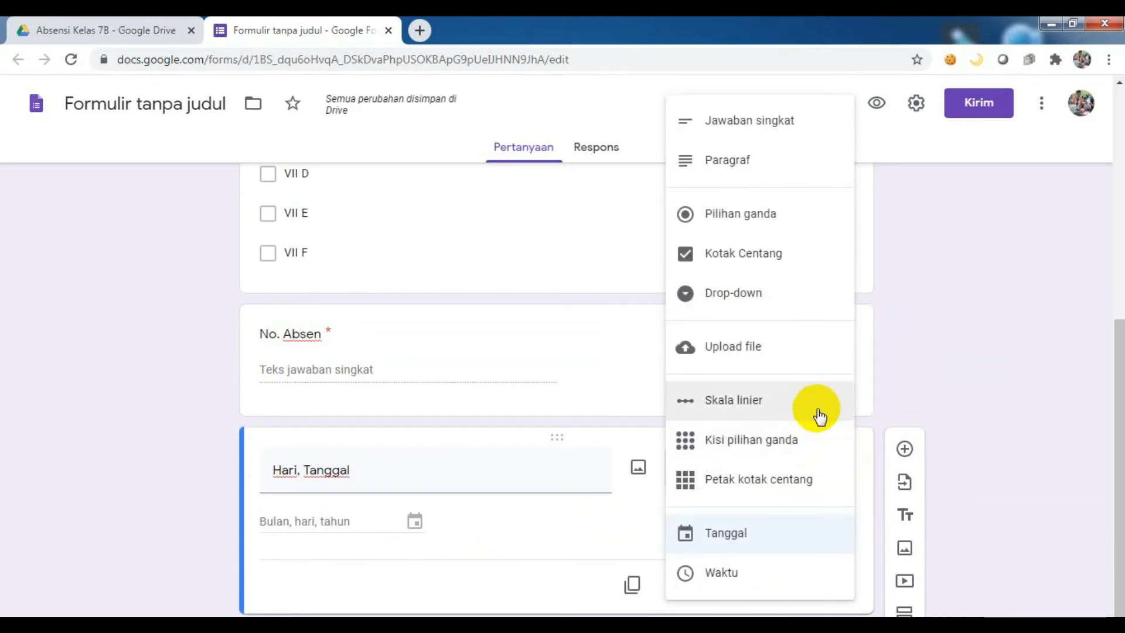
- Retitle the fourth question "Hari" and set its type to Drop-down
triple_click(414, 470)
text(Hari)
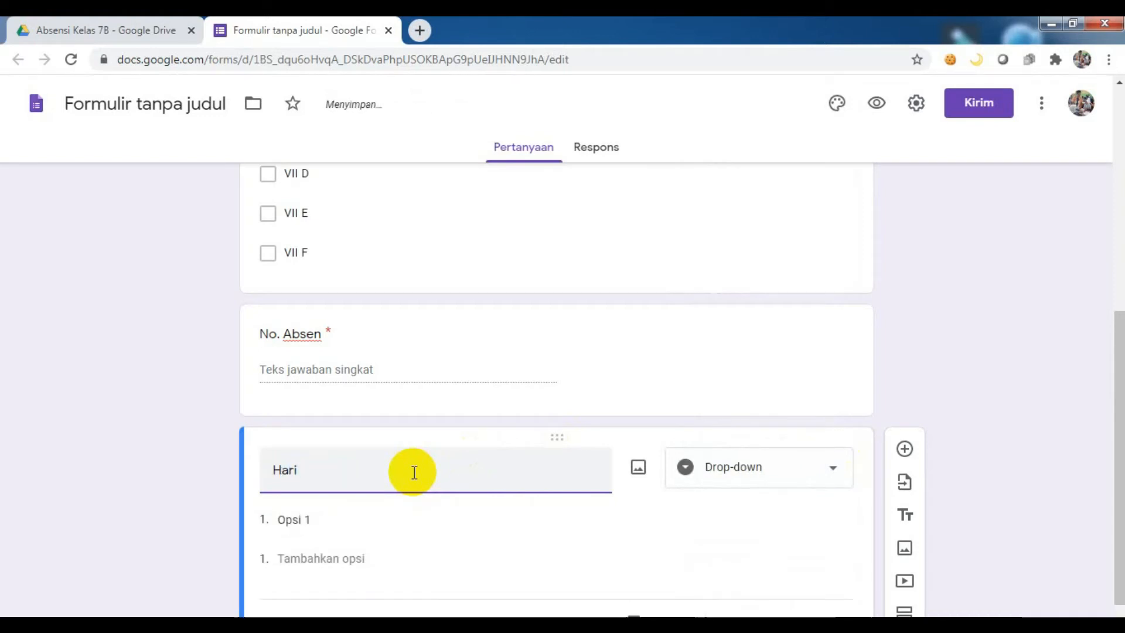
click(833, 478)
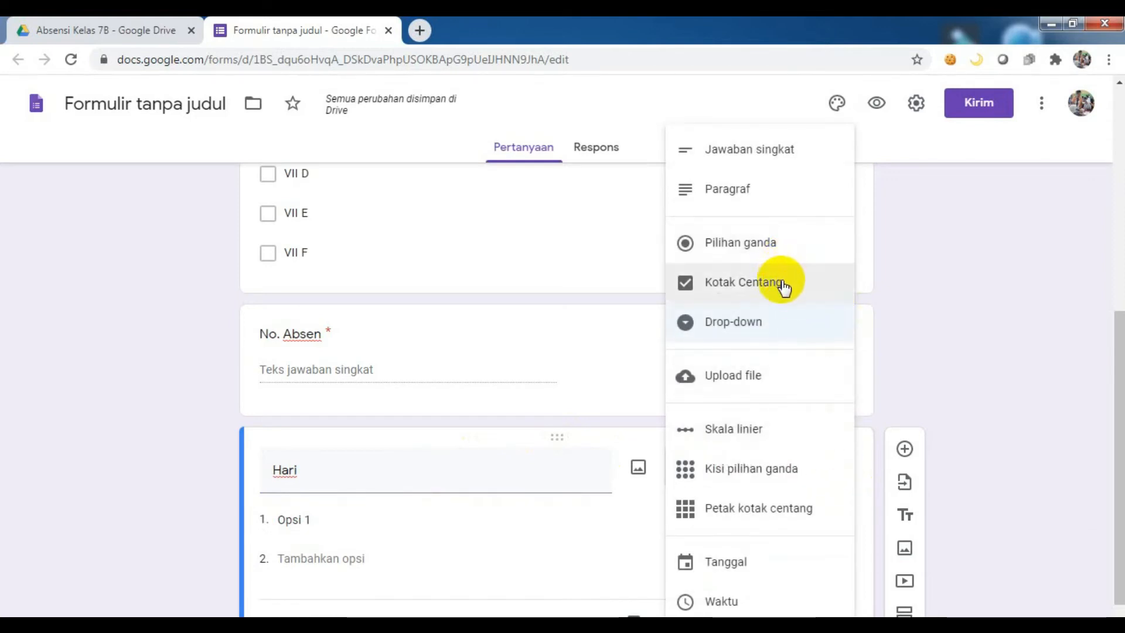
click(760, 326)
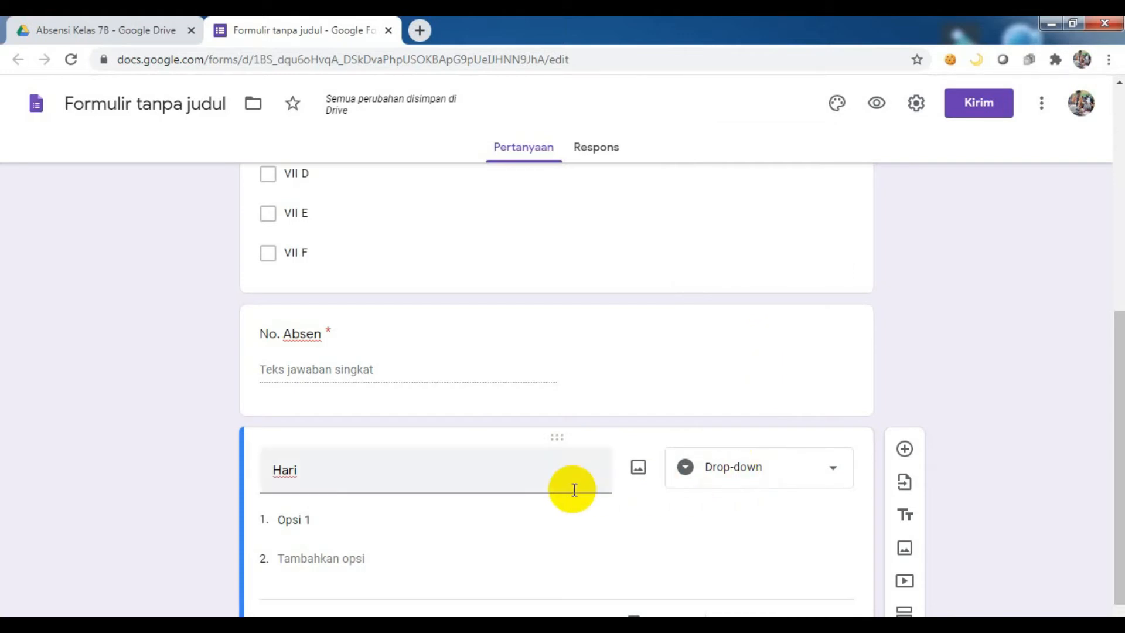
- Enter "Senin", "Selasa" and "Rabu" as the first three options of the Hari question
click(337, 526)
text(Senin)
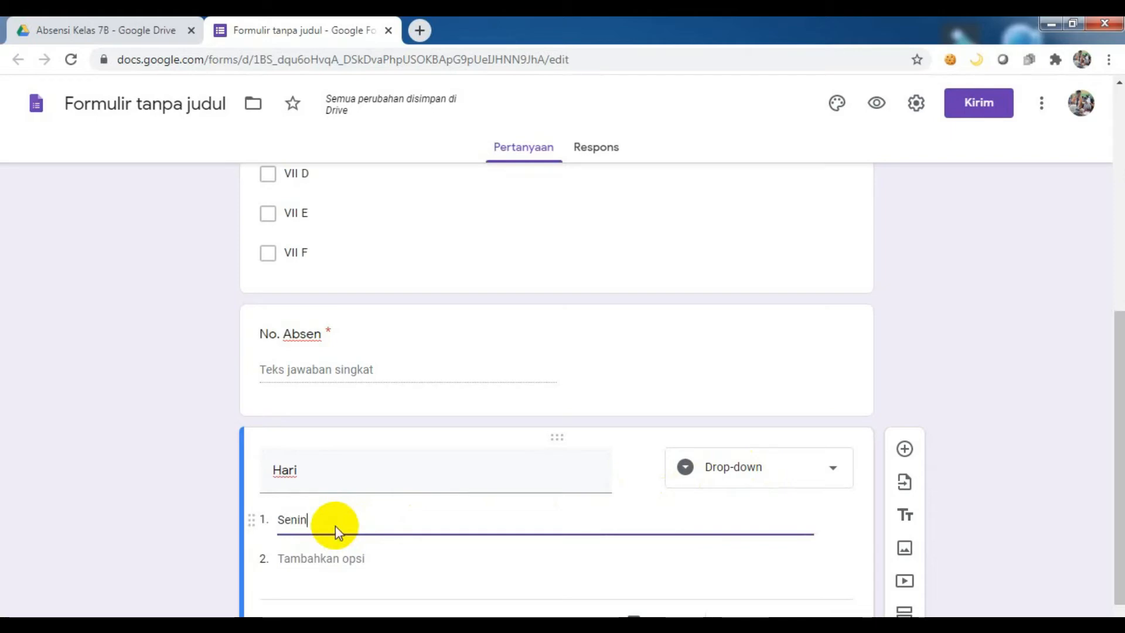
click(326, 556)
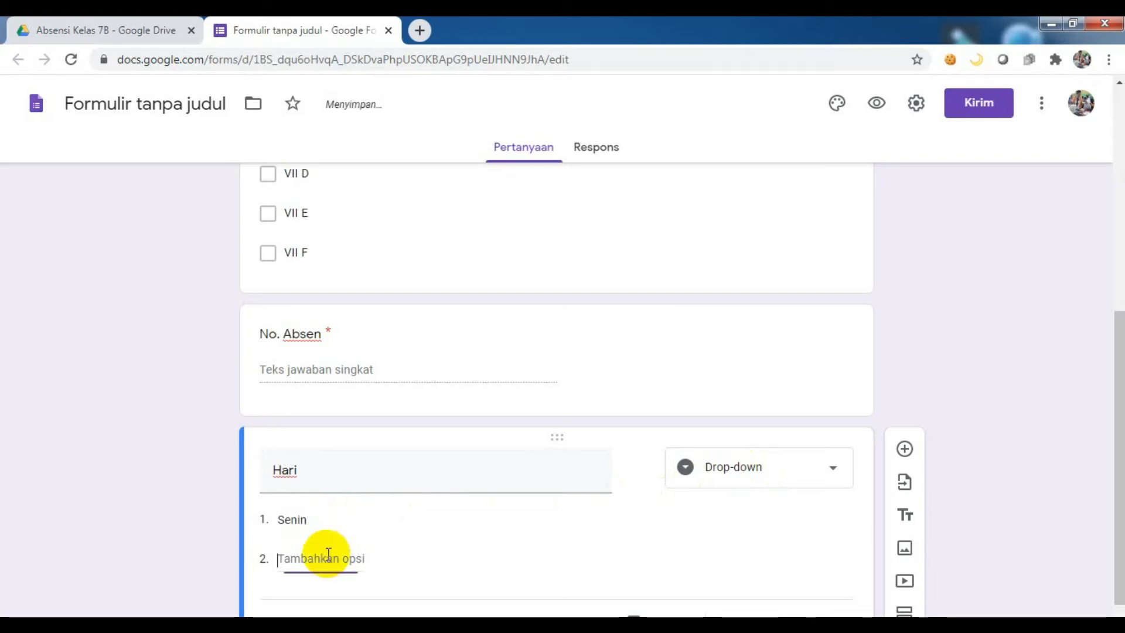
text(Selasa)
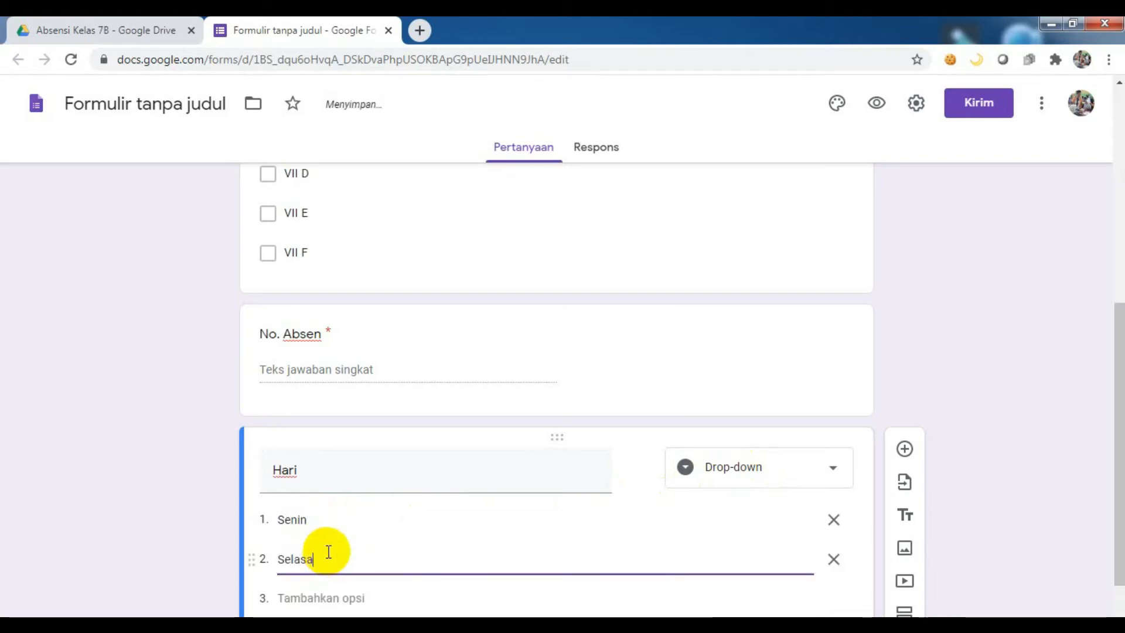
scroll(325, 549, down, 2)
click(293, 499)
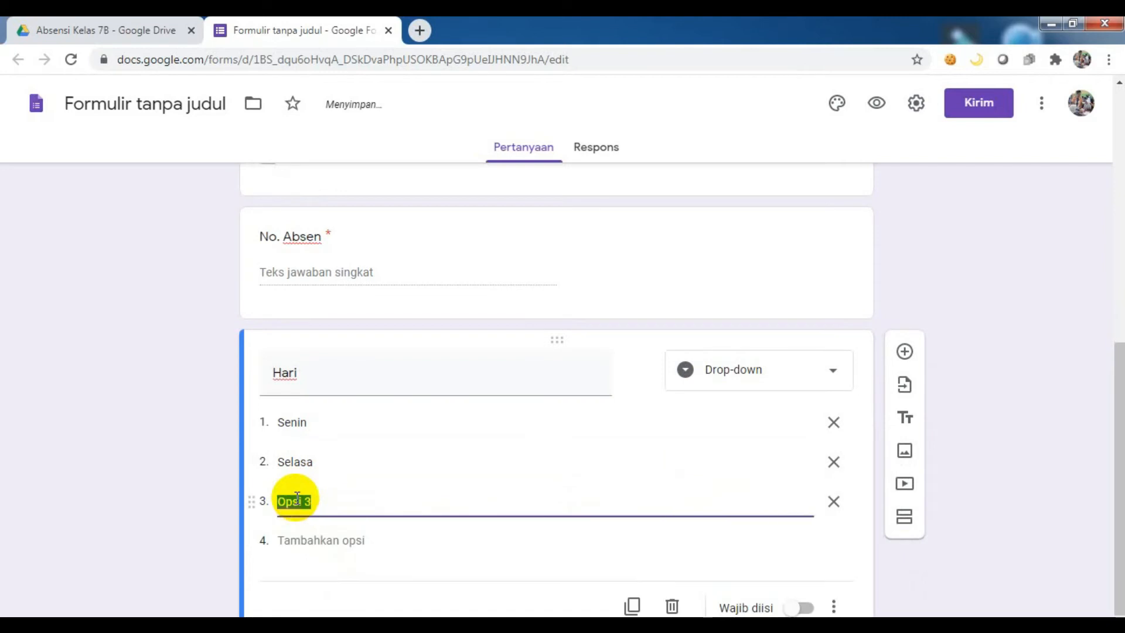
text(Rabu)
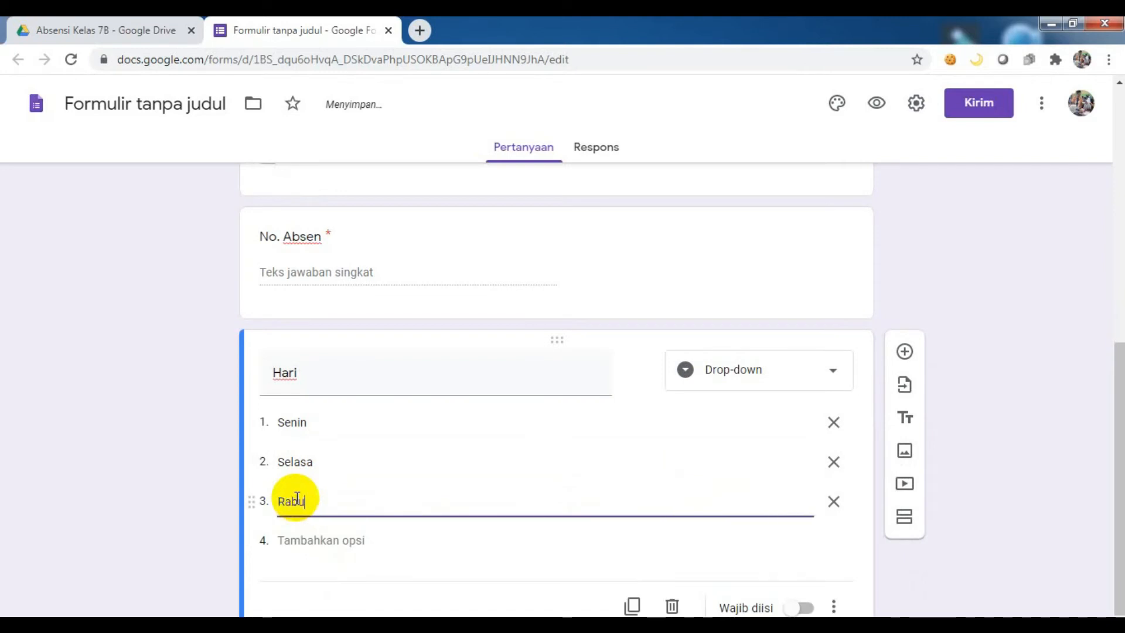
- Add "Kamis", "Jumat" and "Sabtu" as the fourth to sixth options of the Hari question
click(291, 539)
text(Kamis)
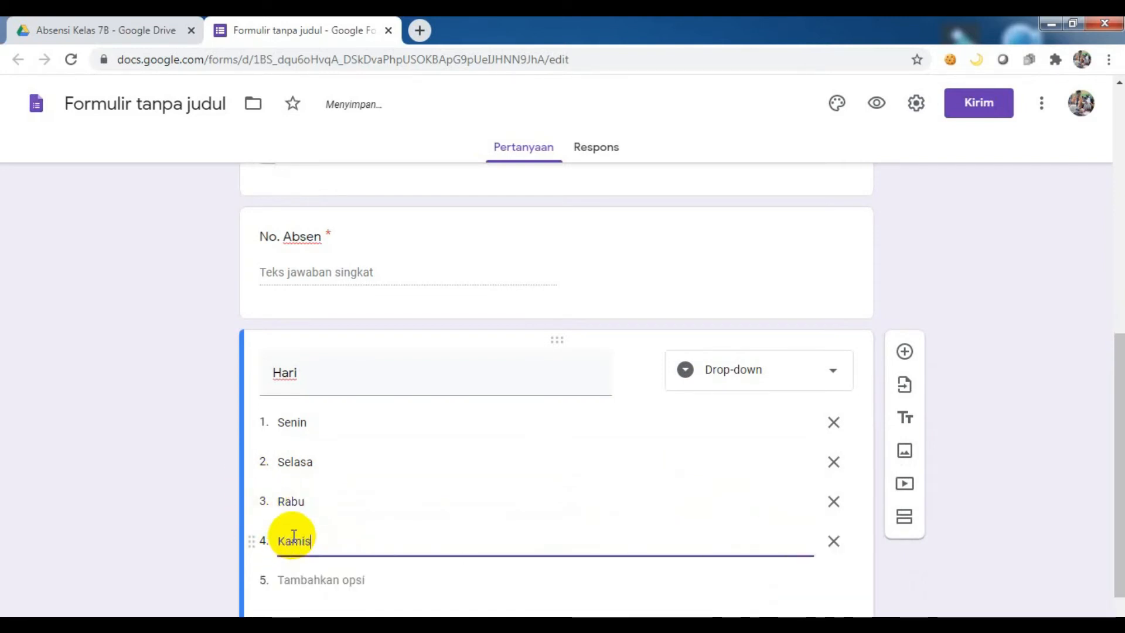
click(298, 580)
text(Jum)
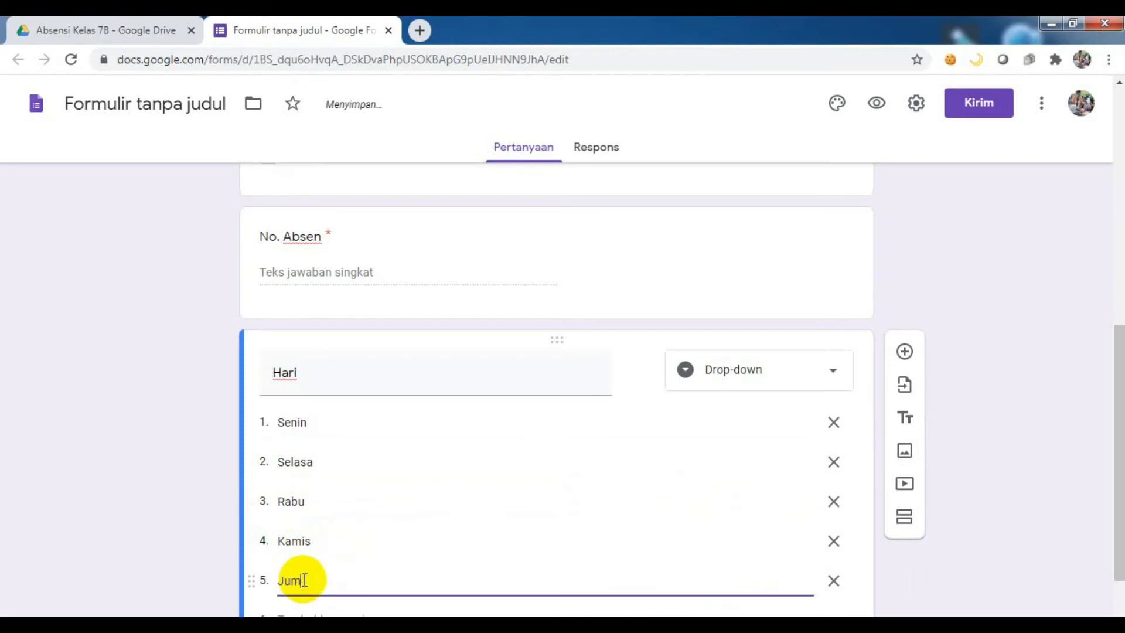
text(at)
scroll(307, 581, down, 2)
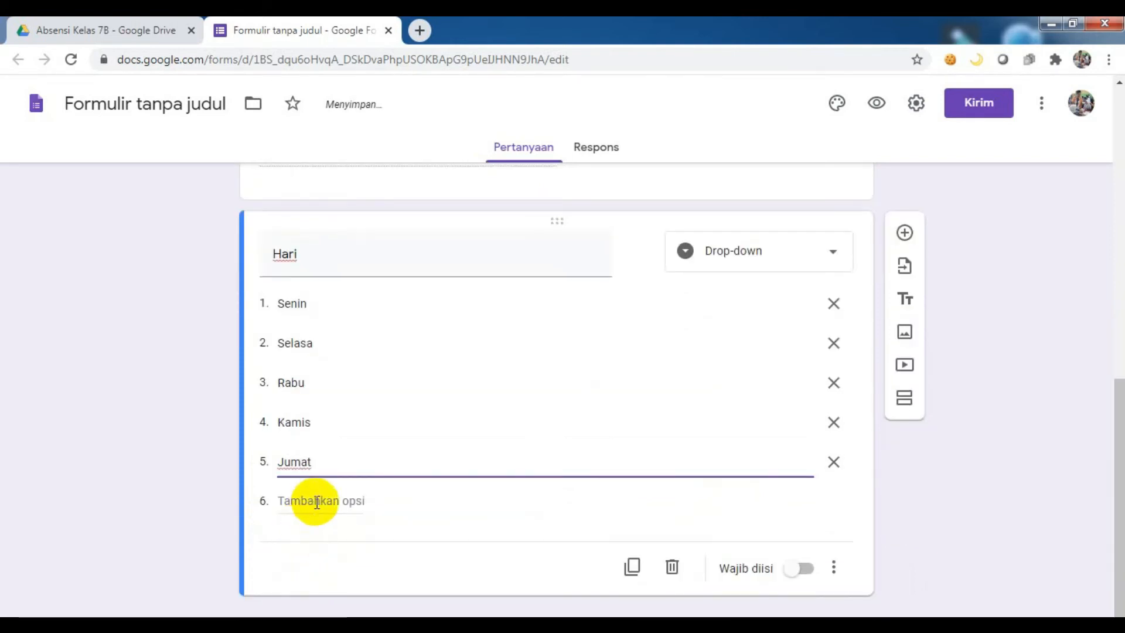
click(317, 502)
text(Sabtu)
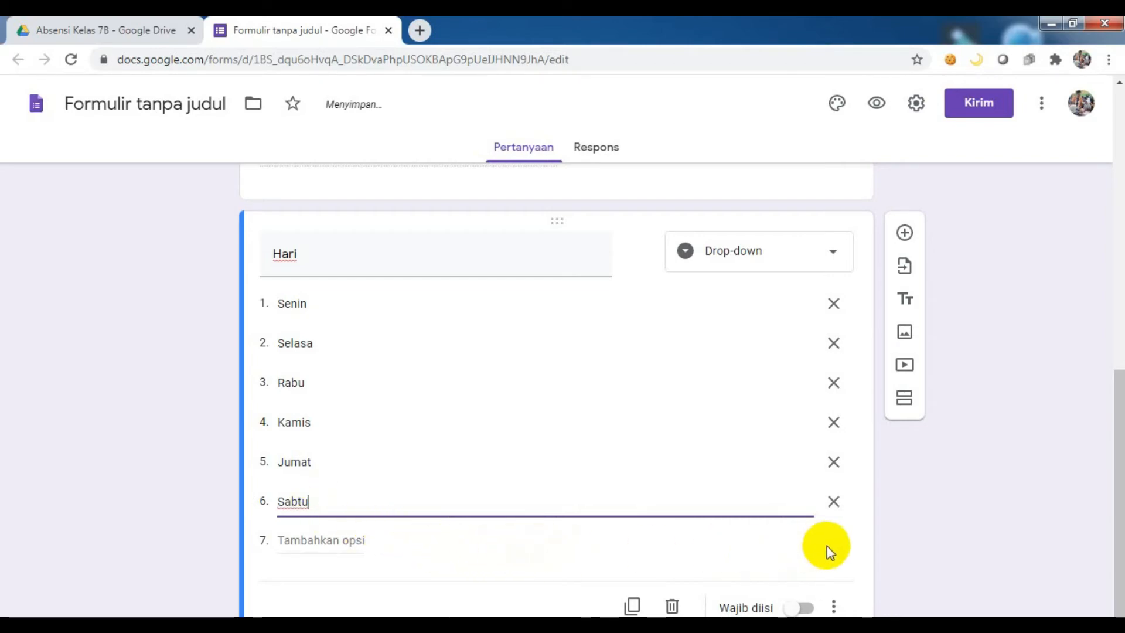
click(855, 545)
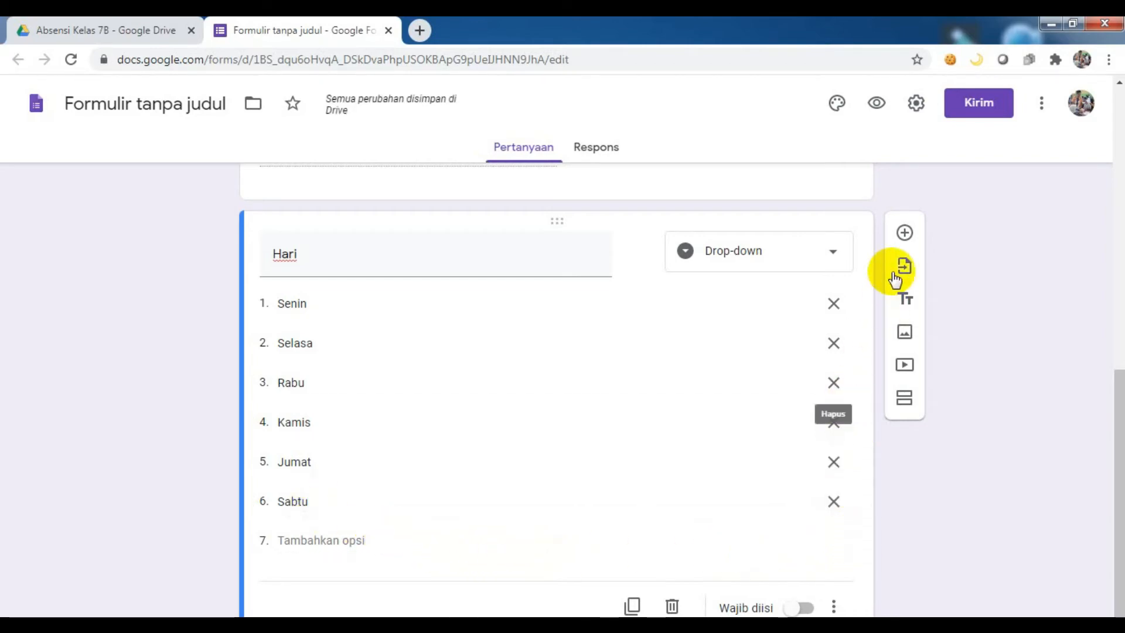
- Add a date question titled "Tanggal" below the Hari question and make it required
click(904, 232)
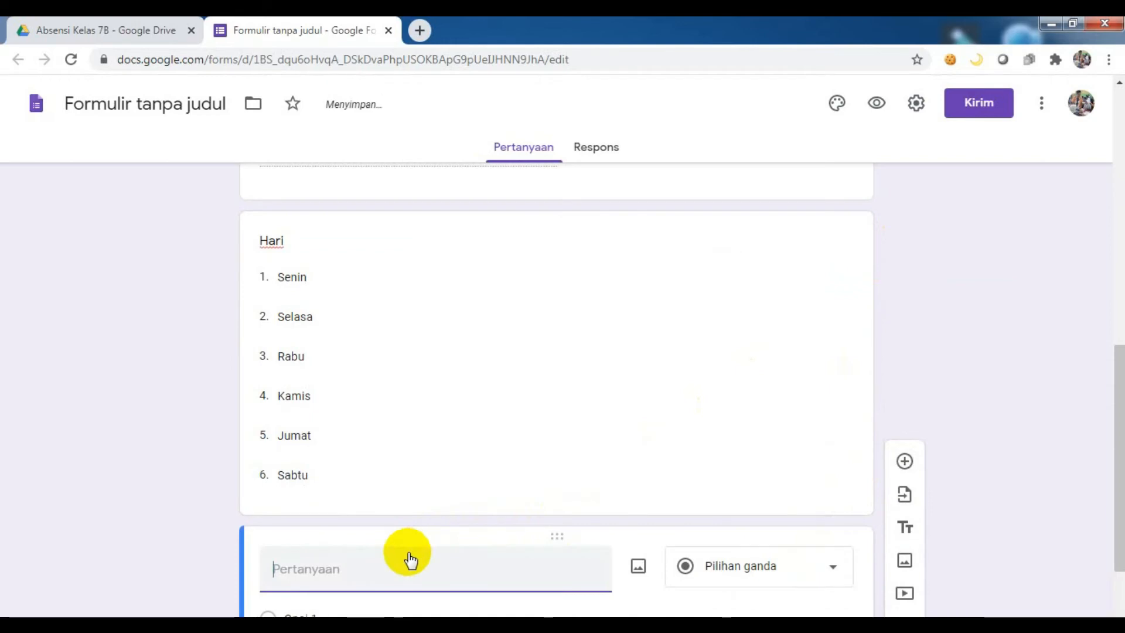
text(Tanggal)
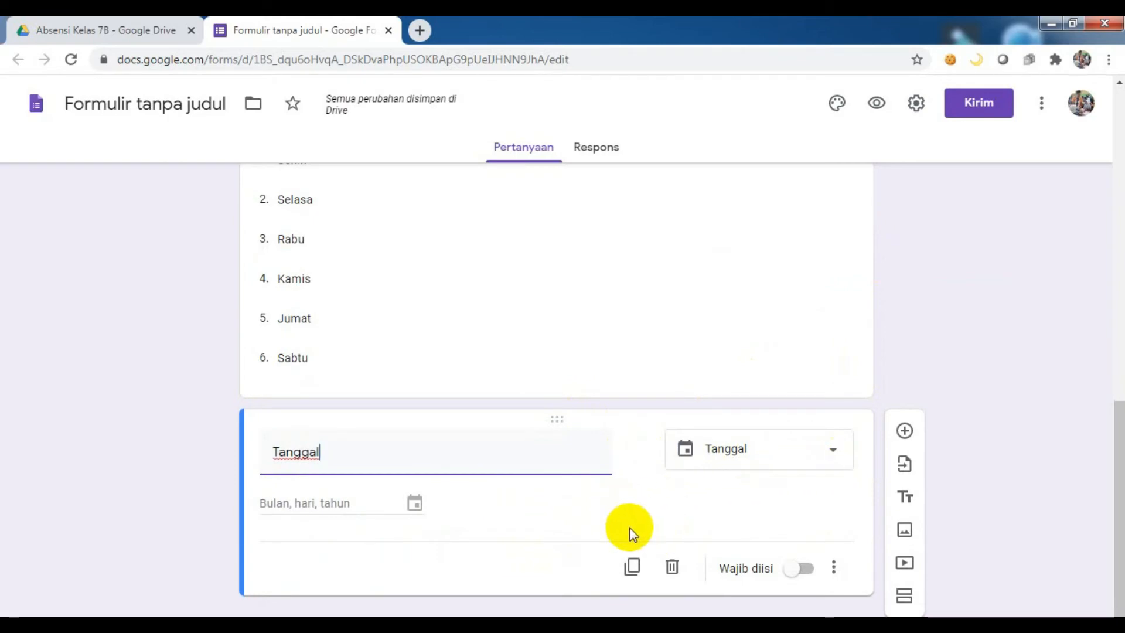
click(803, 572)
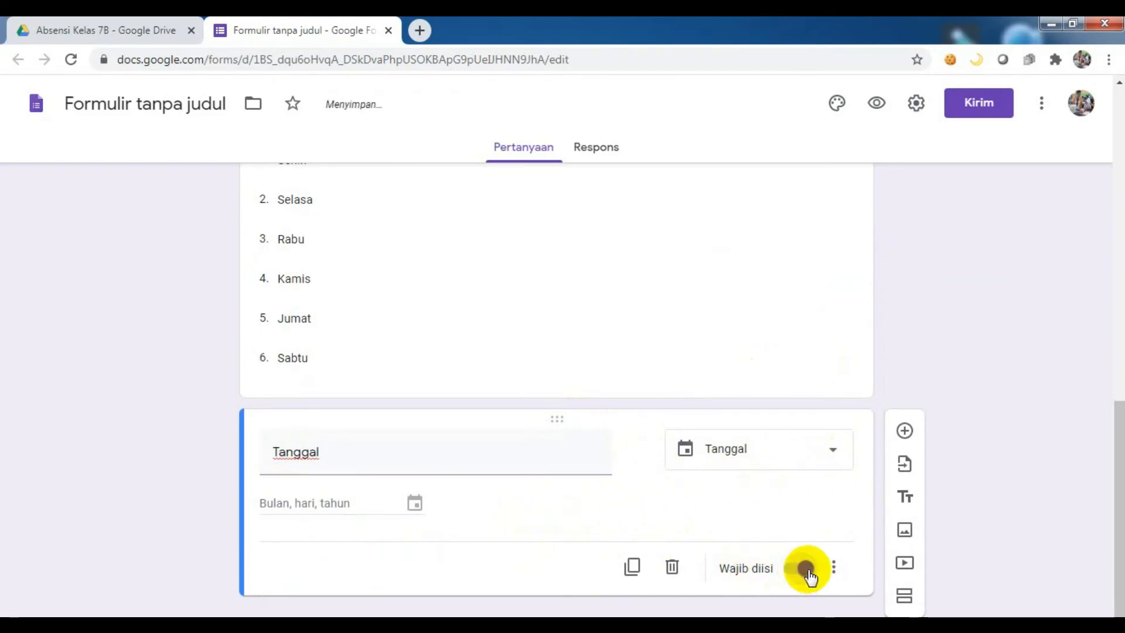
- Make the Hari drop-down question required
scroll(793, 382, up, 3)
click(708, 360)
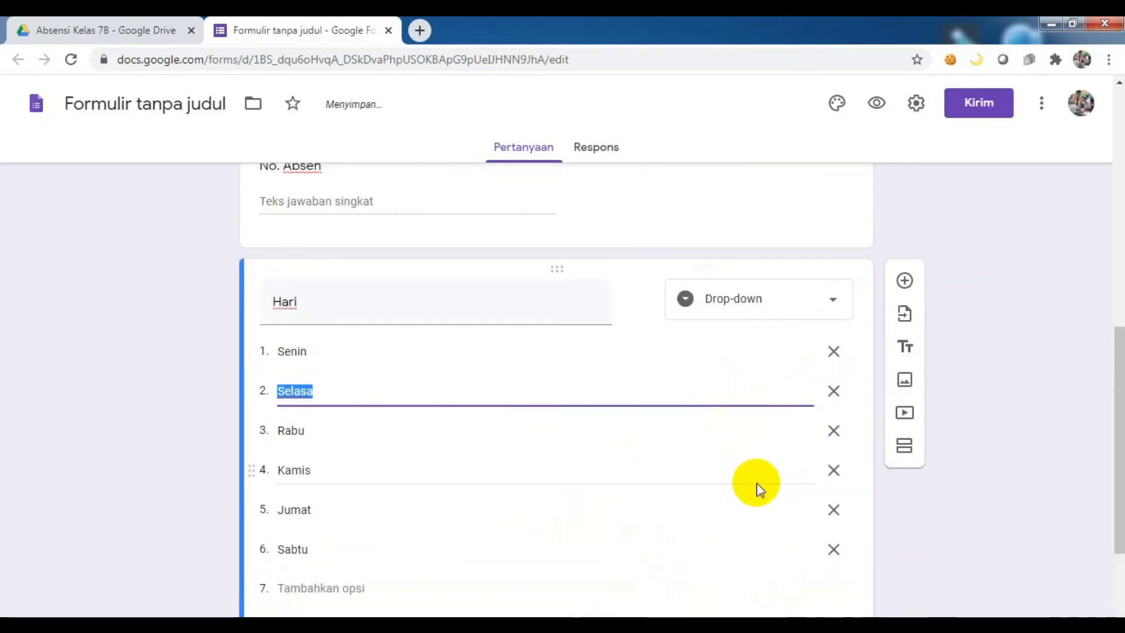
scroll(753, 481, down, 3)
click(801, 498)
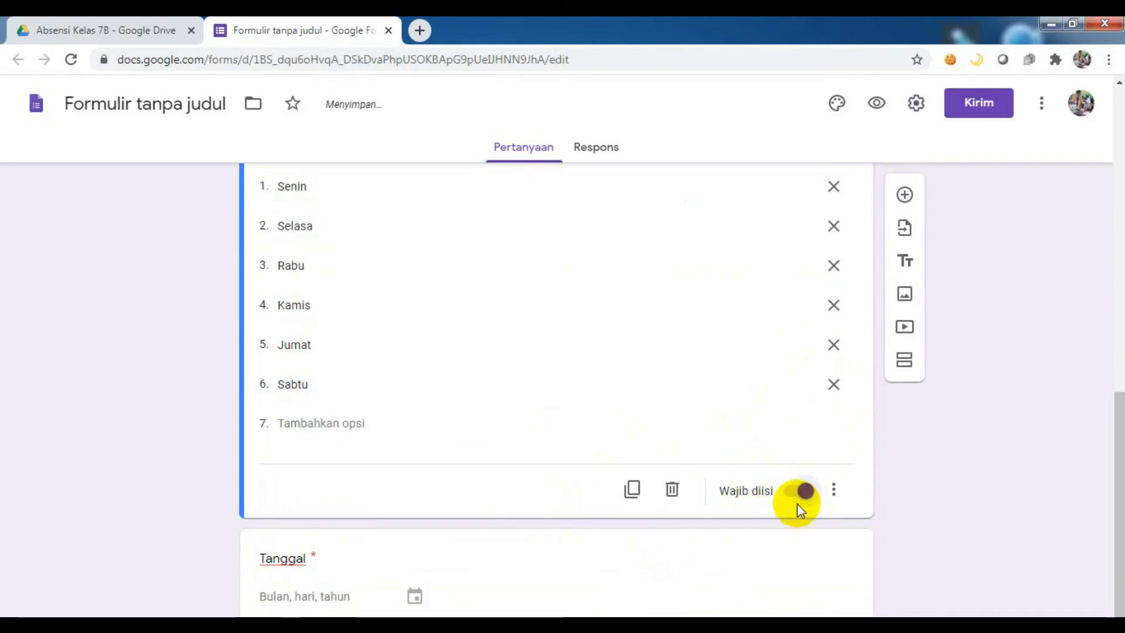
- Add a question titled "Resume Materi yang Dipelajari" below the Tanggal question and make it required
scroll(796, 503, down, 1)
click(617, 567)
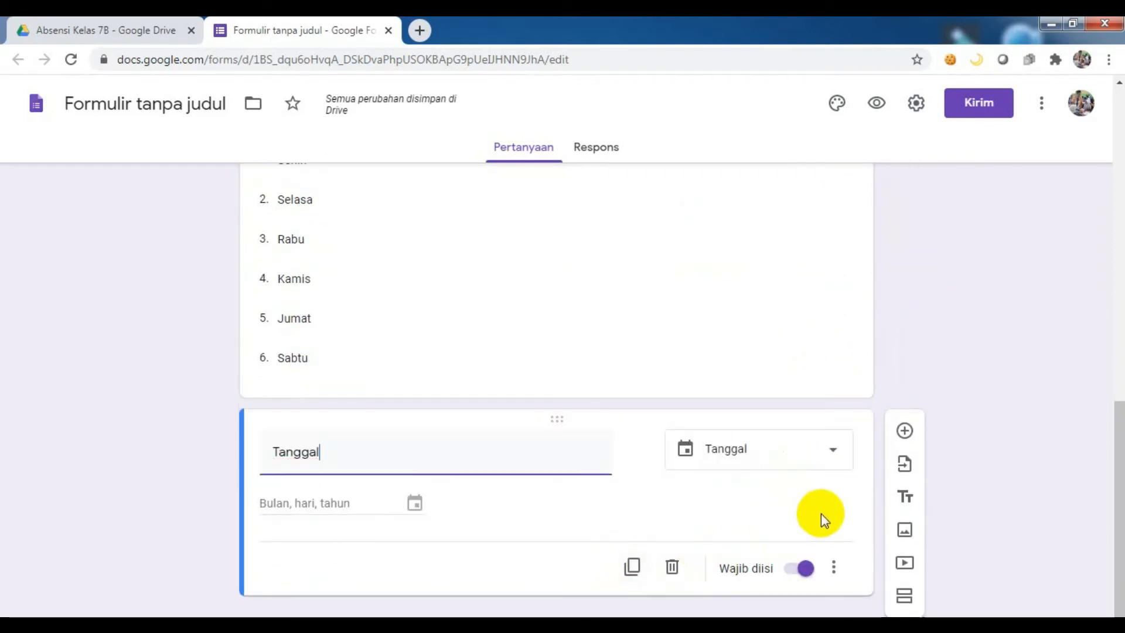
click(904, 431)
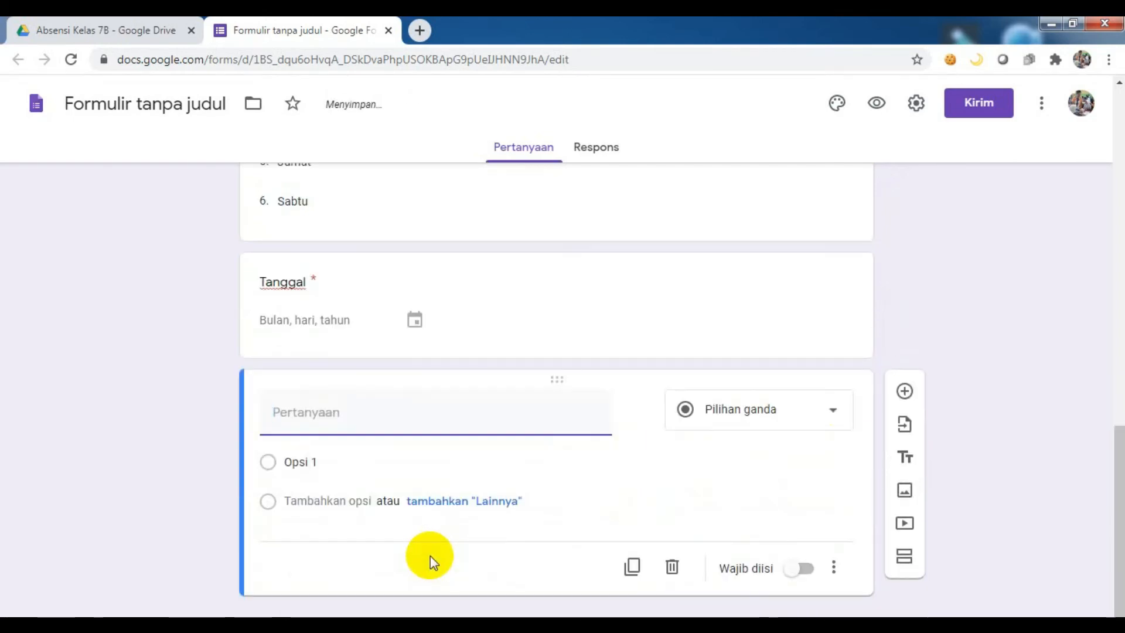
text(Resume)
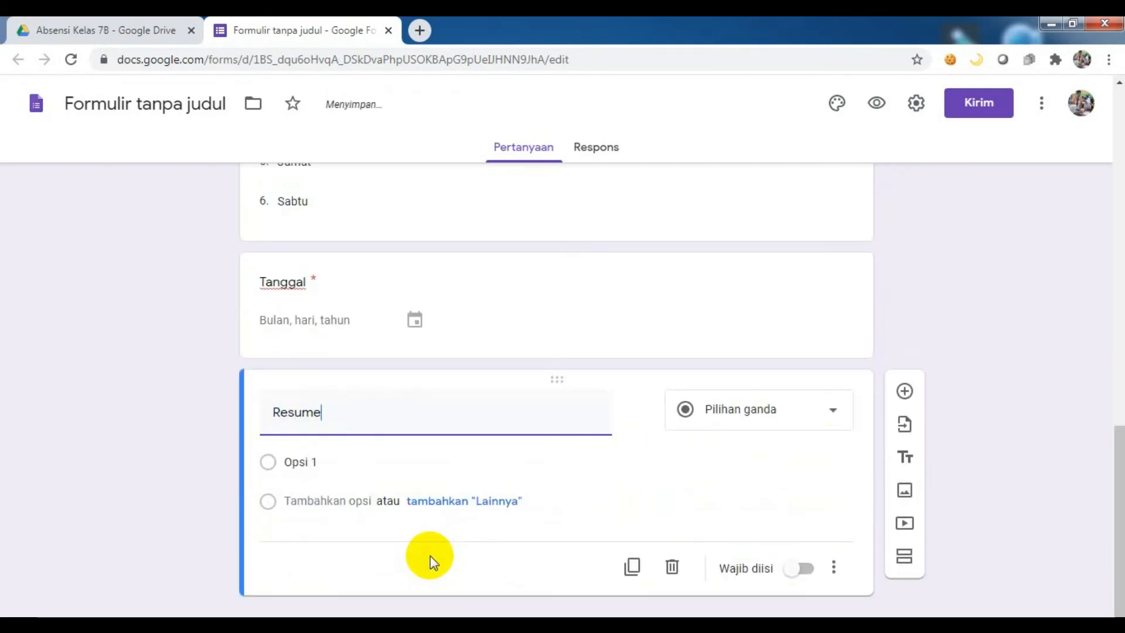
text( Materi)
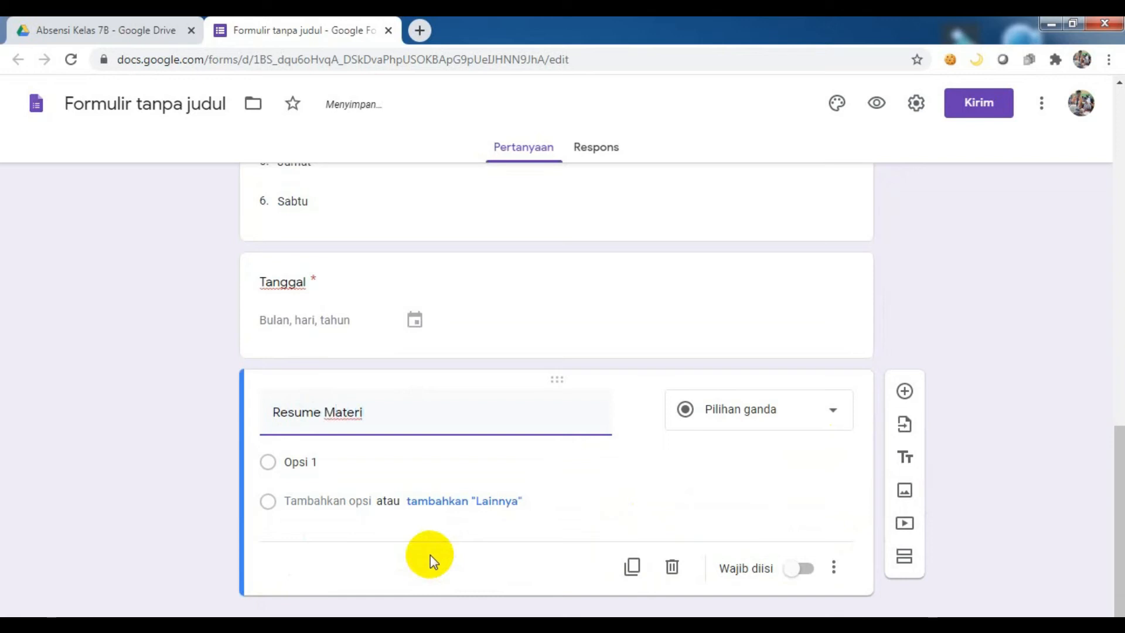
text( yang Dipelajari)
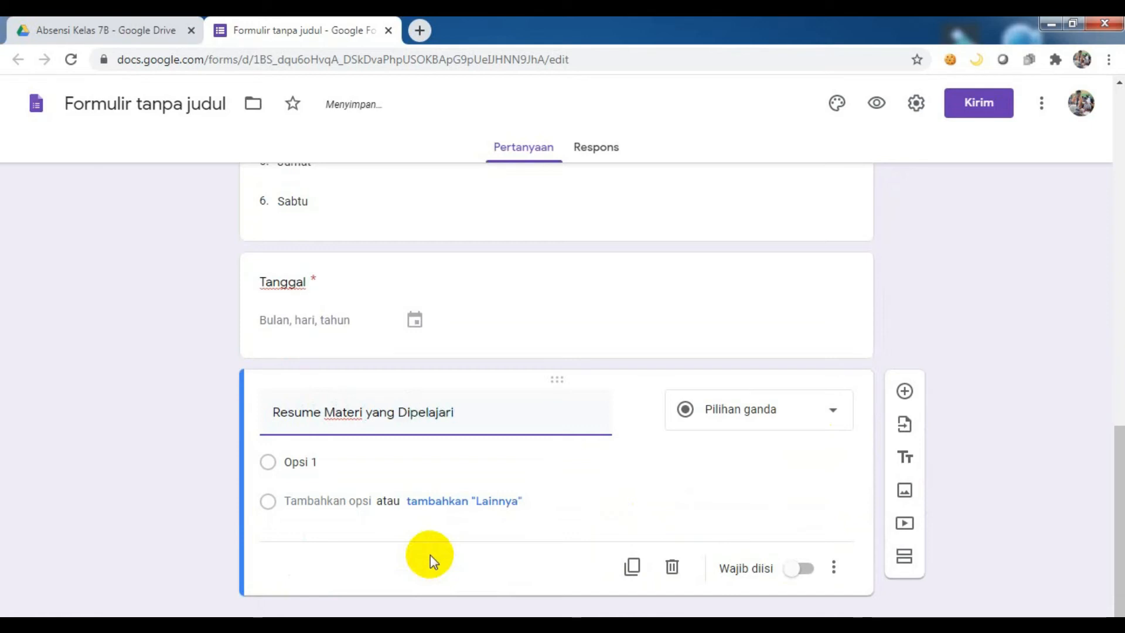
click(804, 568)
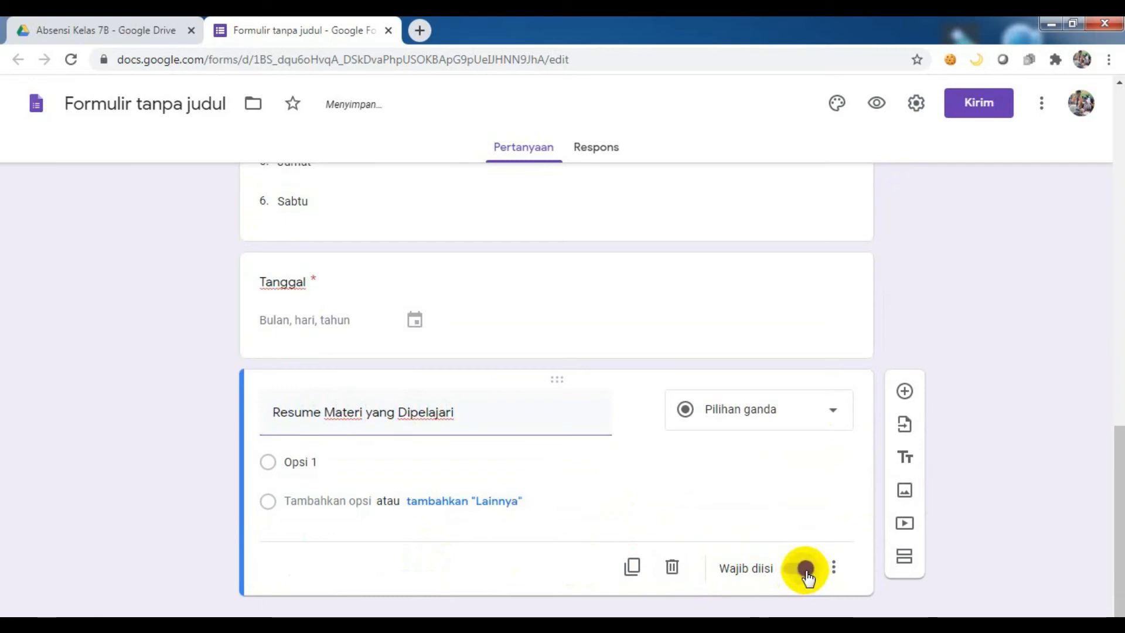
- Open the form preview and review its questions from Nama Lengkap down to Resume Materi yang Dipelajari
drag(1112, 477, 1112, 356)
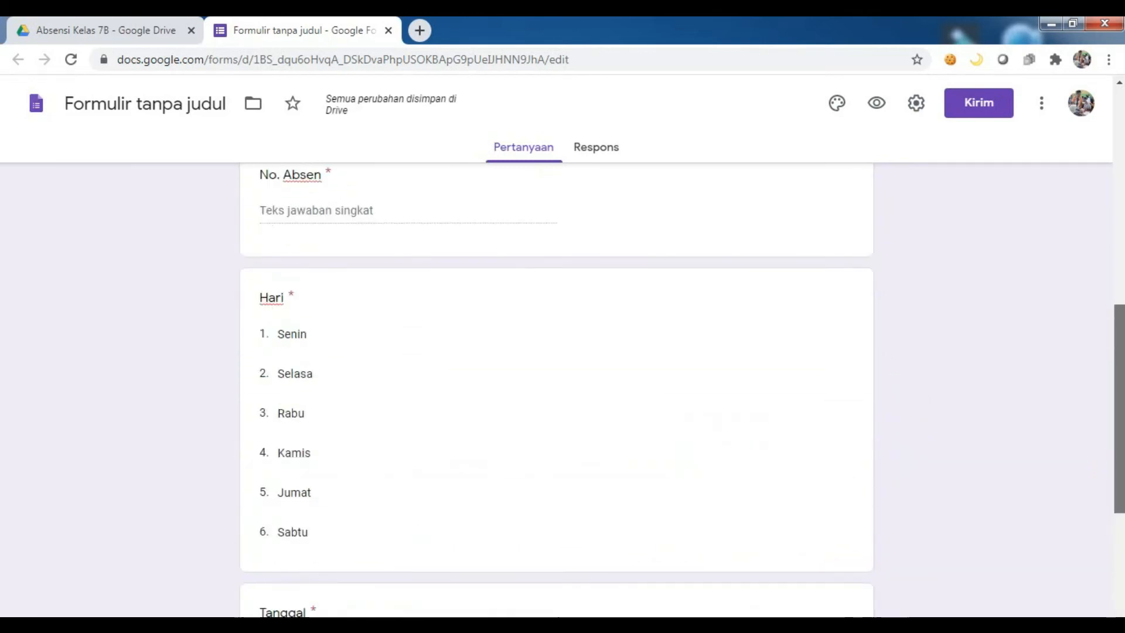
scroll(557, 387, up, 10)
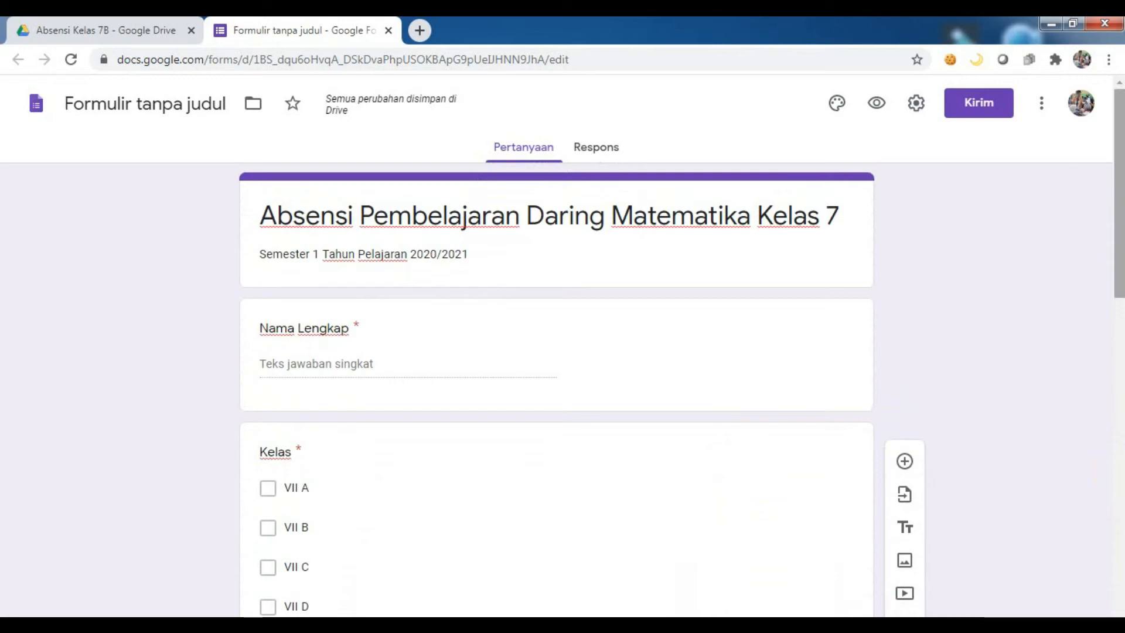
click(875, 104)
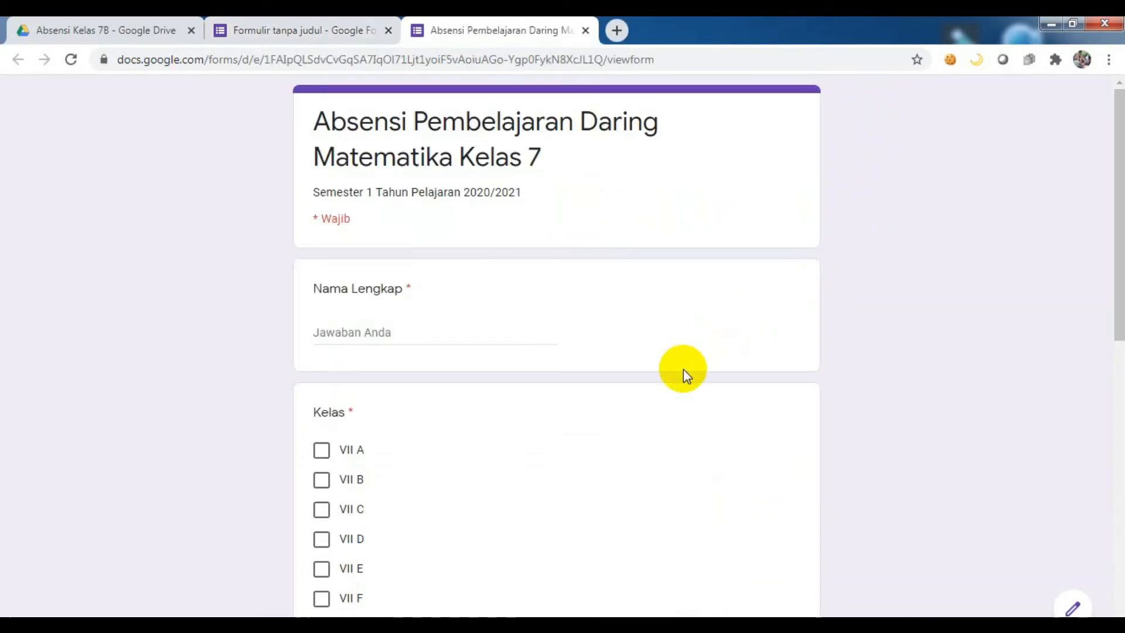
scroll(668, 375, down, 5)
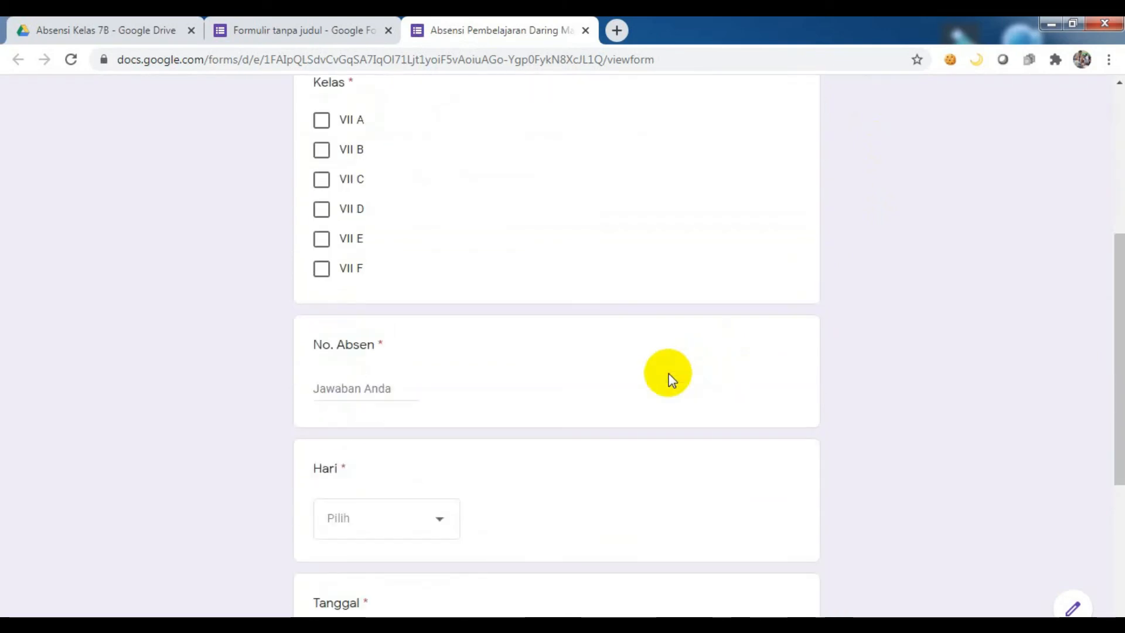
scroll(659, 375, down, 3)
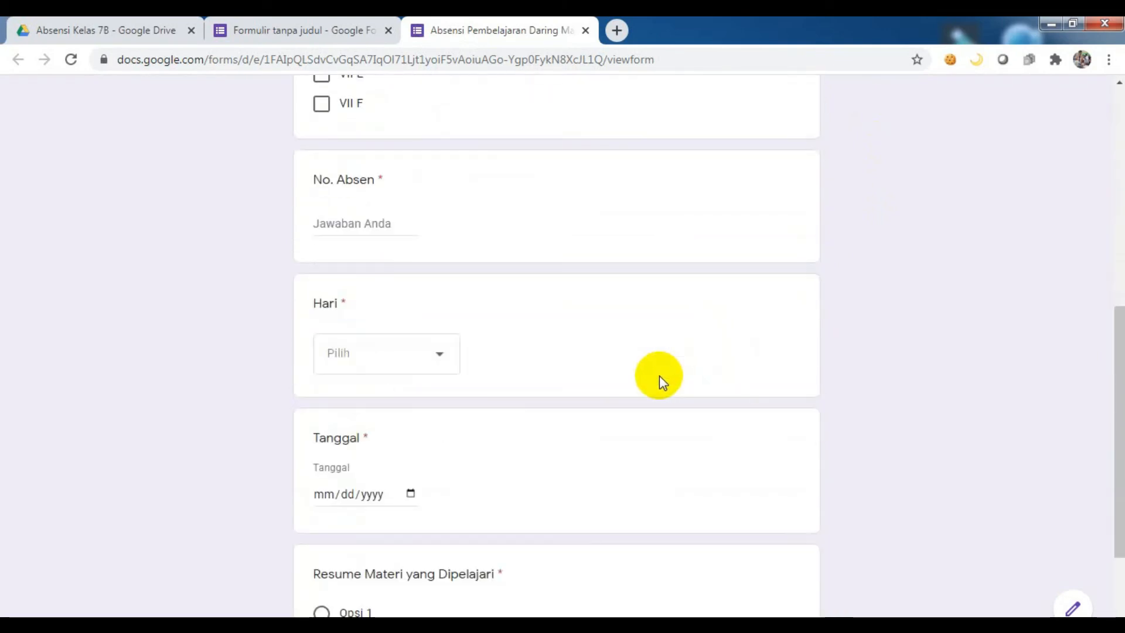
scroll(469, 329, up, 8)
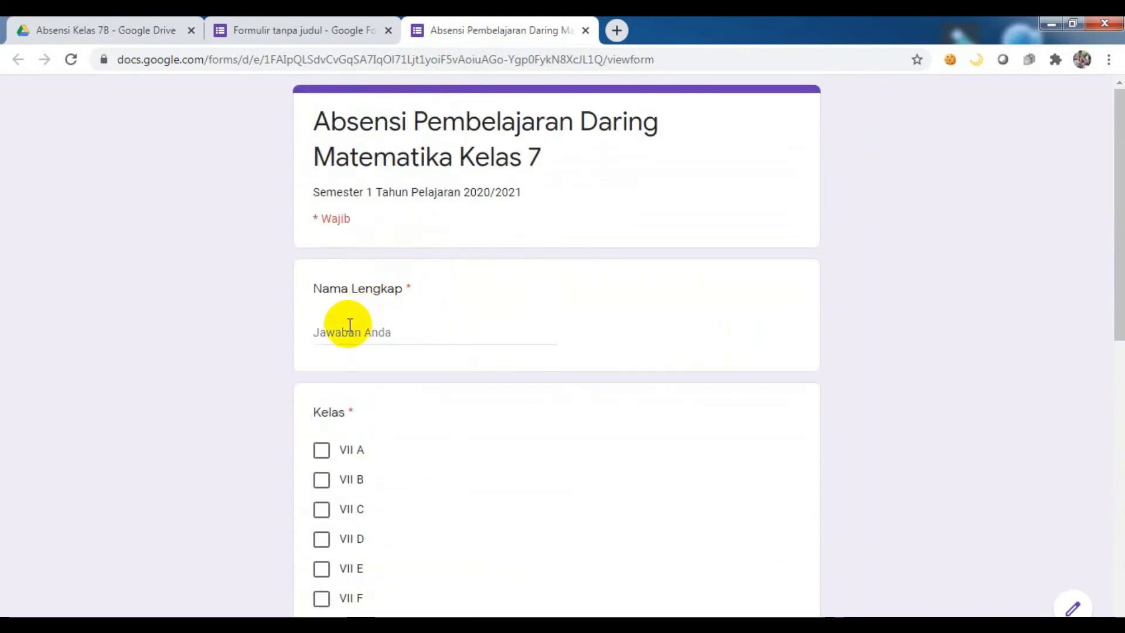
scroll(350, 331, down, 3)
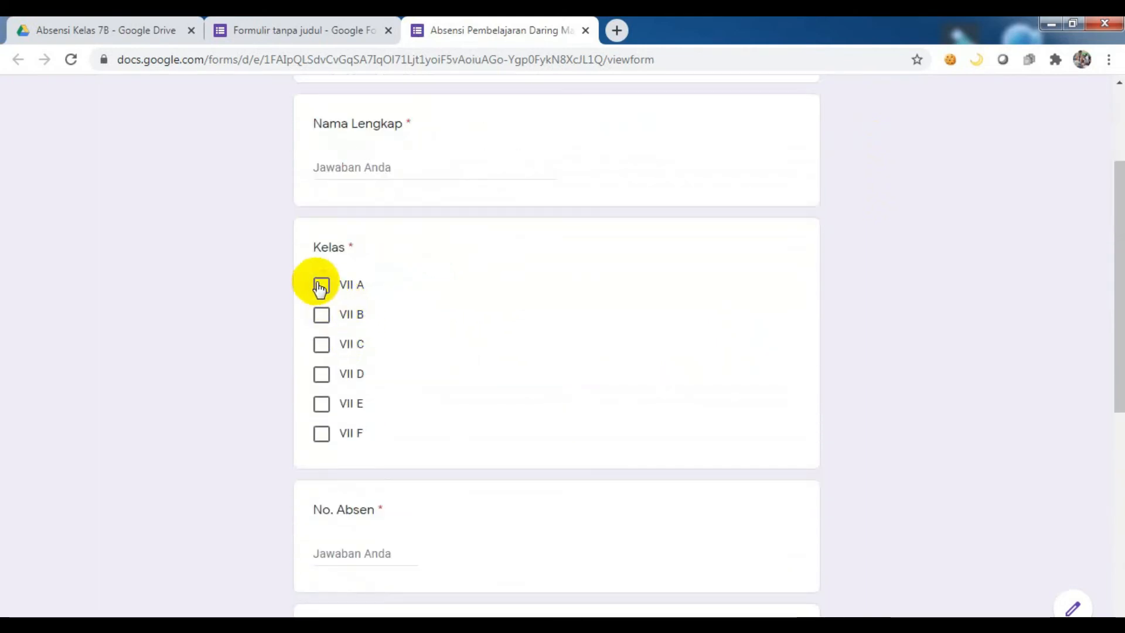
scroll(351, 428, down, 3)
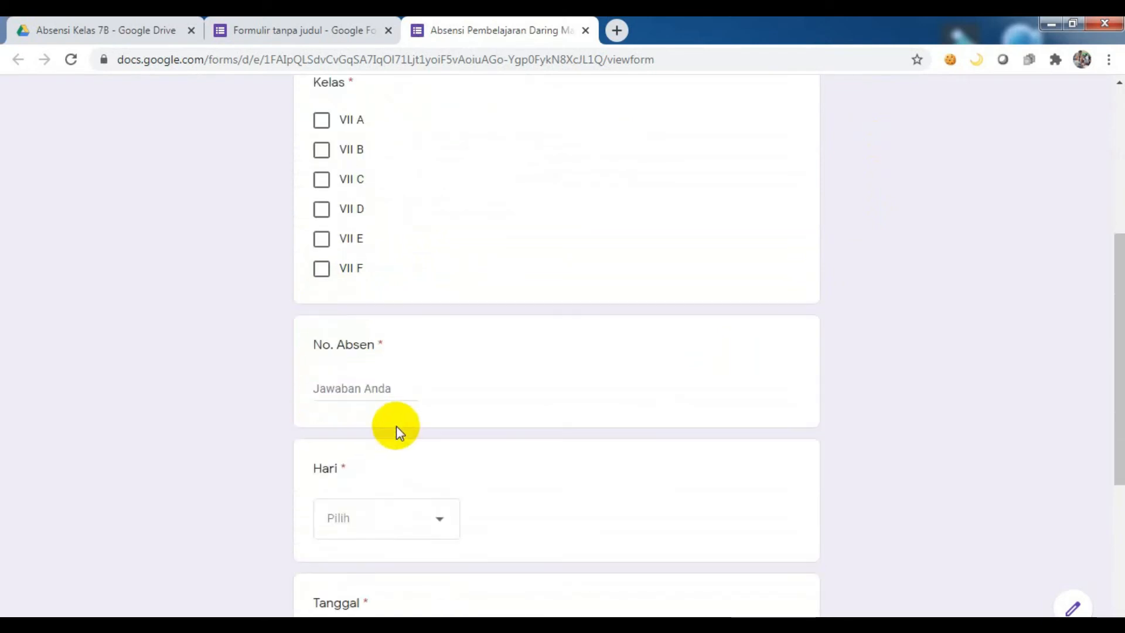
- In the preview, fill in the respondent's full name, choose class VII B and enter 28 as No. Absen
scroll(352, 389, up, 3)
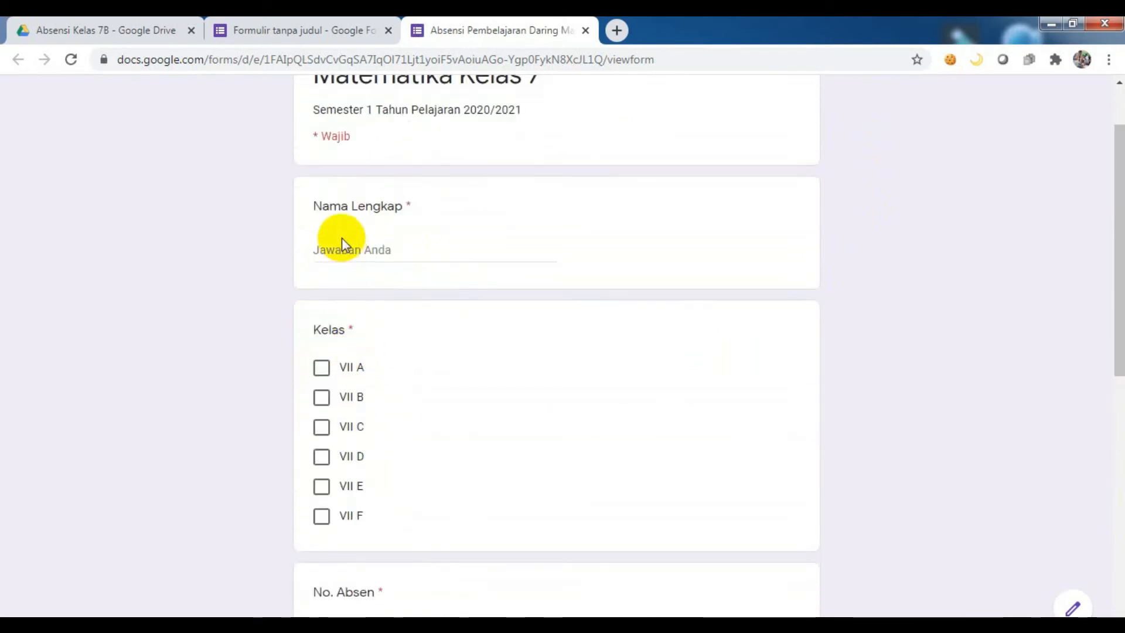
click(350, 258)
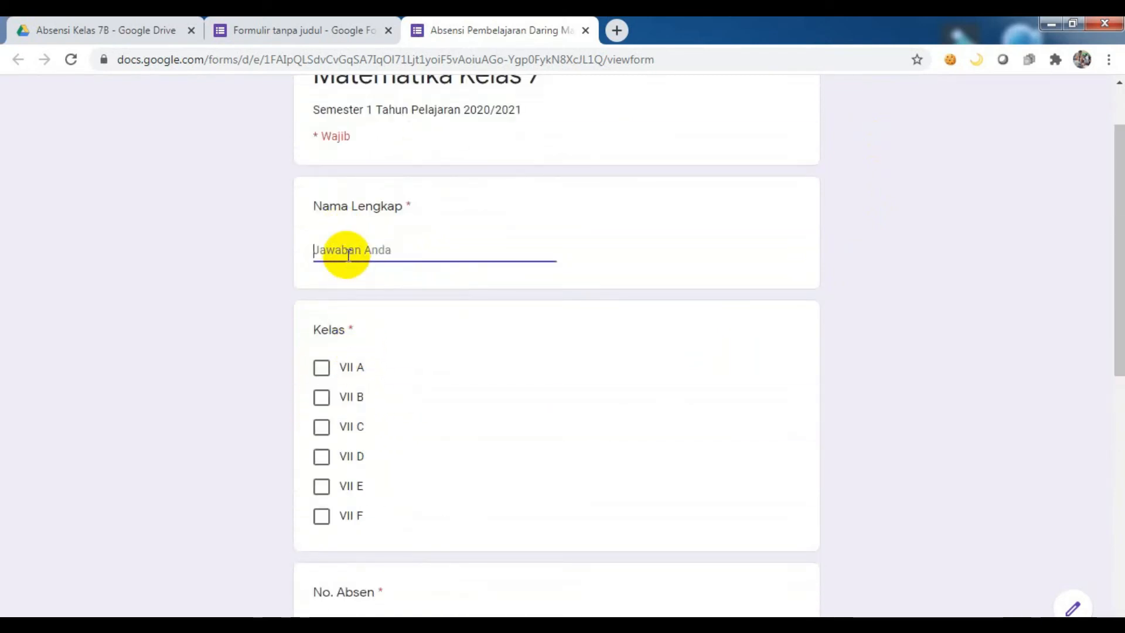
text(Sudarmanto)
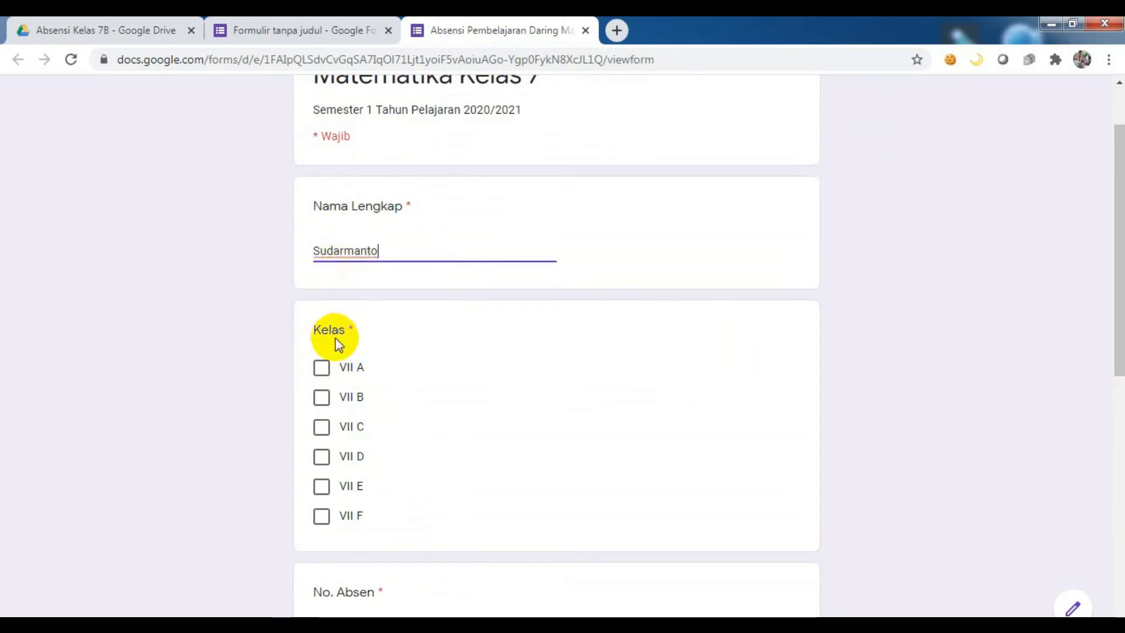
click(323, 398)
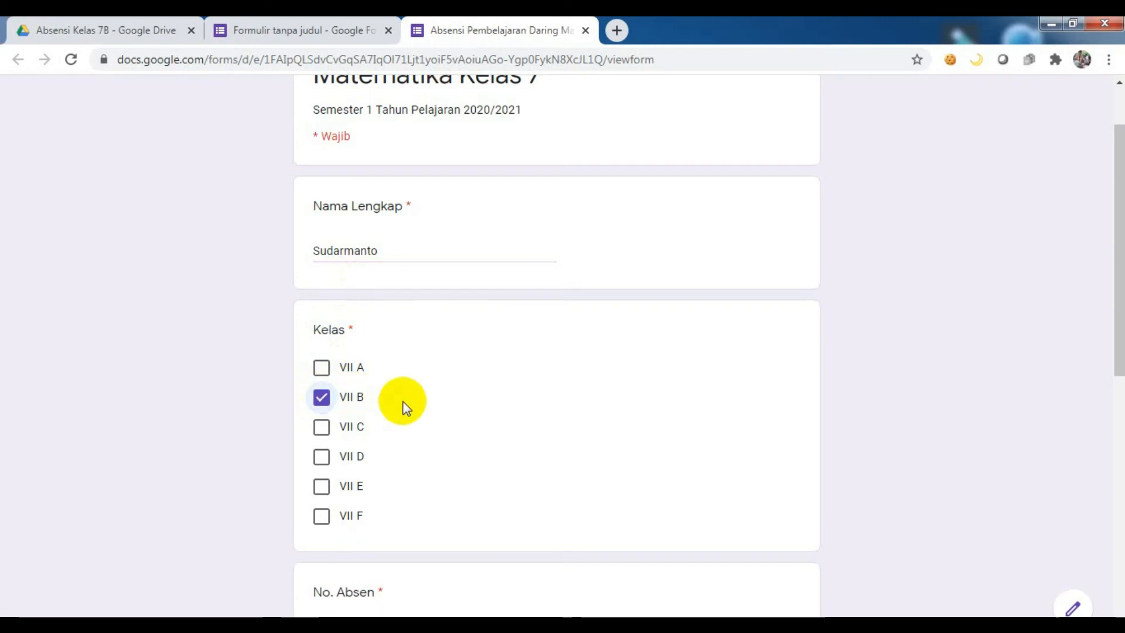
scroll(402, 402, down, 5)
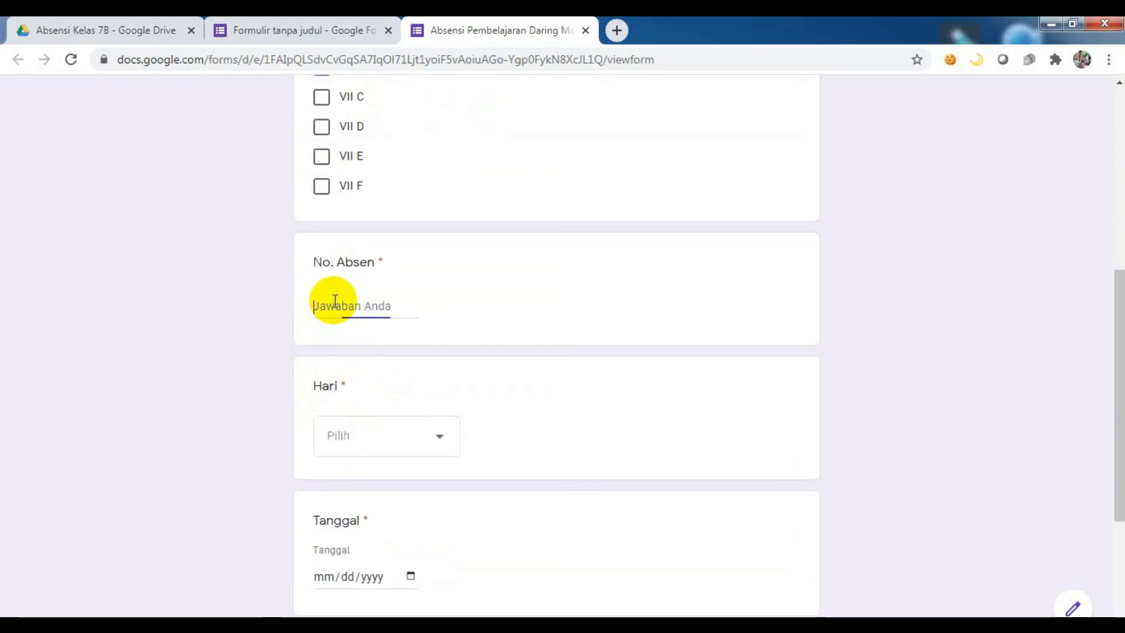
text(28)
- Answer Hari with Selasa, set Tanggal to 07/28/2020 and select Opsi 1 for Resume Materi yang Dipelajari
click(440, 446)
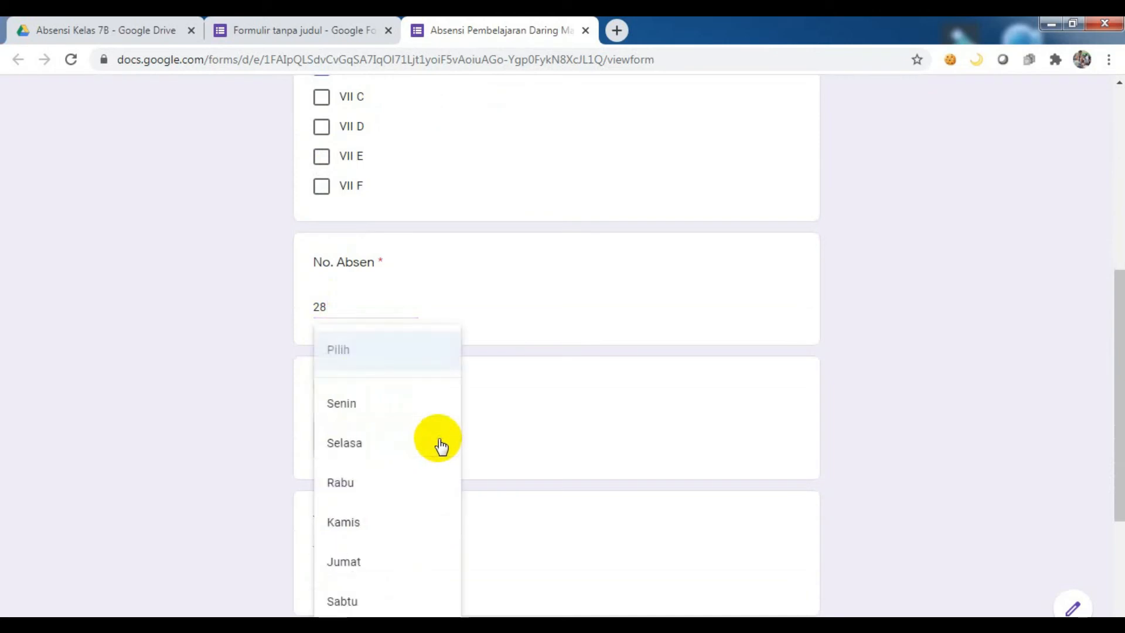
click(374, 451)
scroll(446, 450, down, 3)
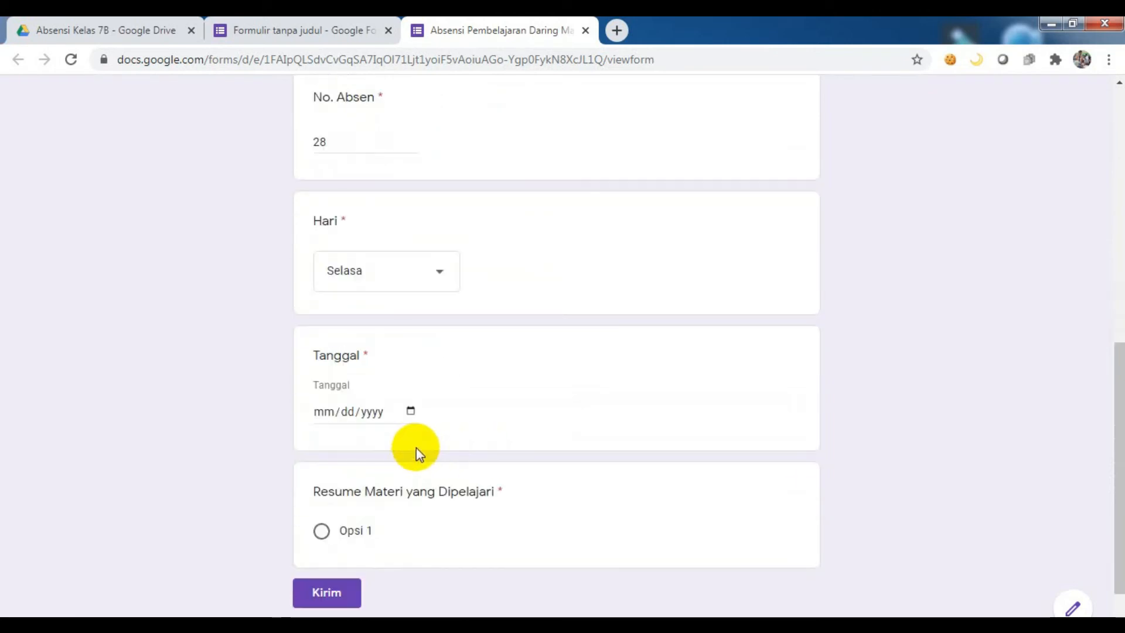
click(410, 412)
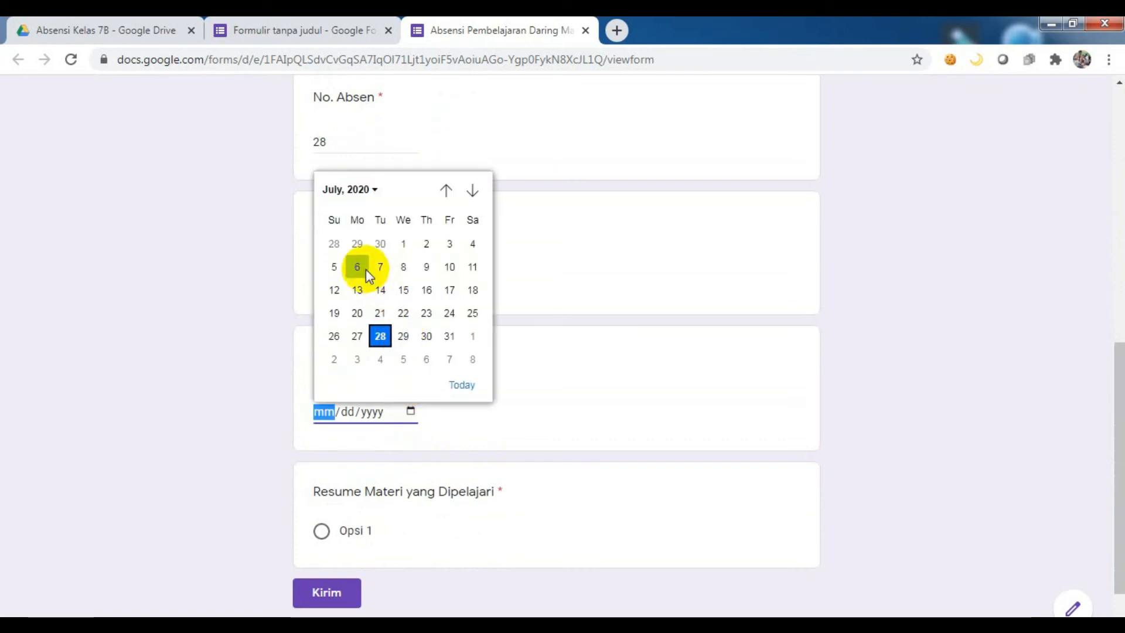
click(386, 345)
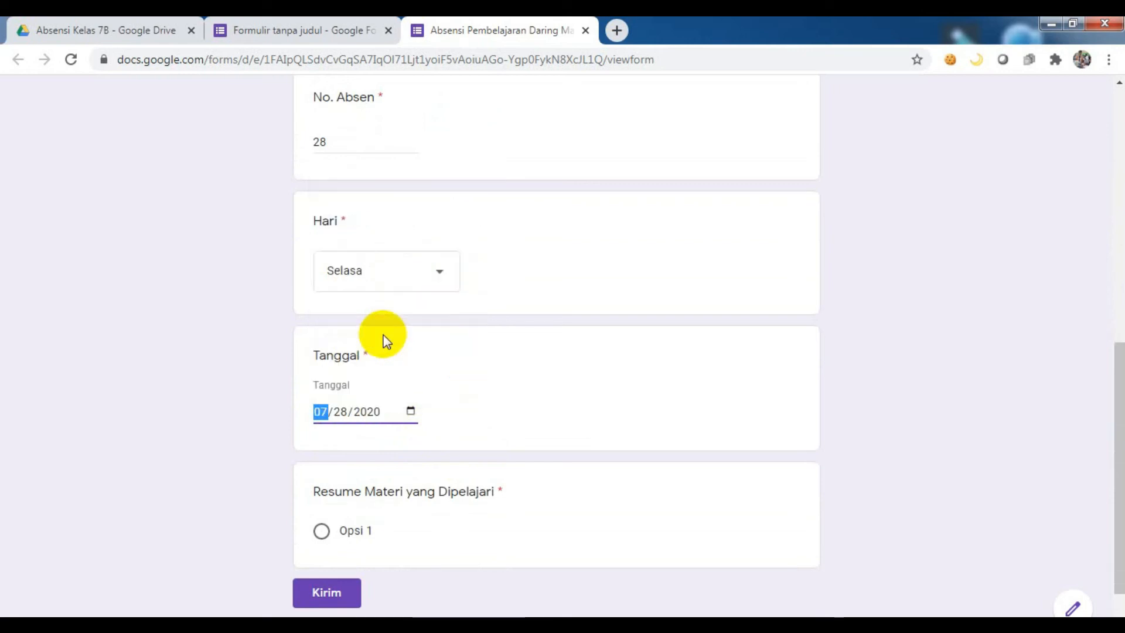
scroll(427, 422, down, 2)
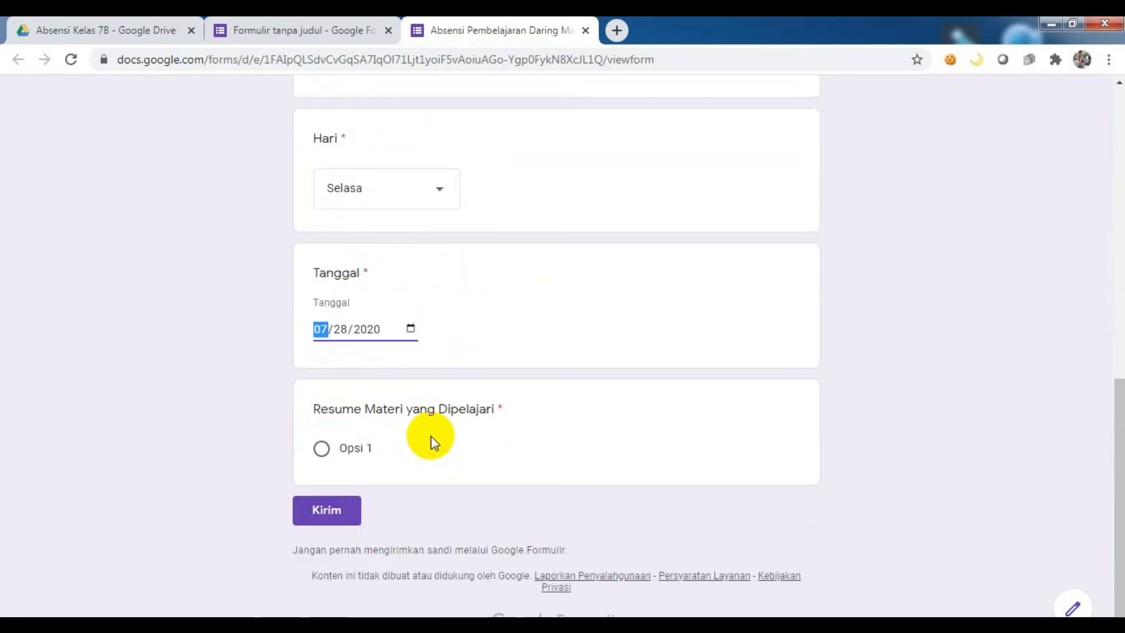
click(343, 451)
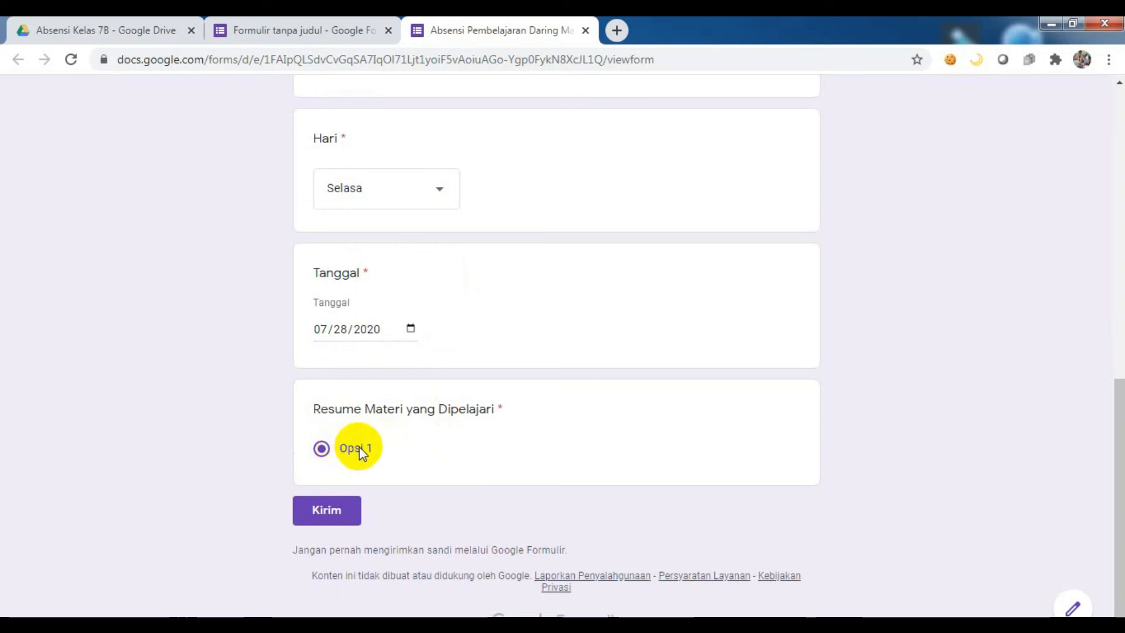
- Return to the form editor and change the Resume Materi yang Dipelajari question's type to Paragraf
click(315, 37)
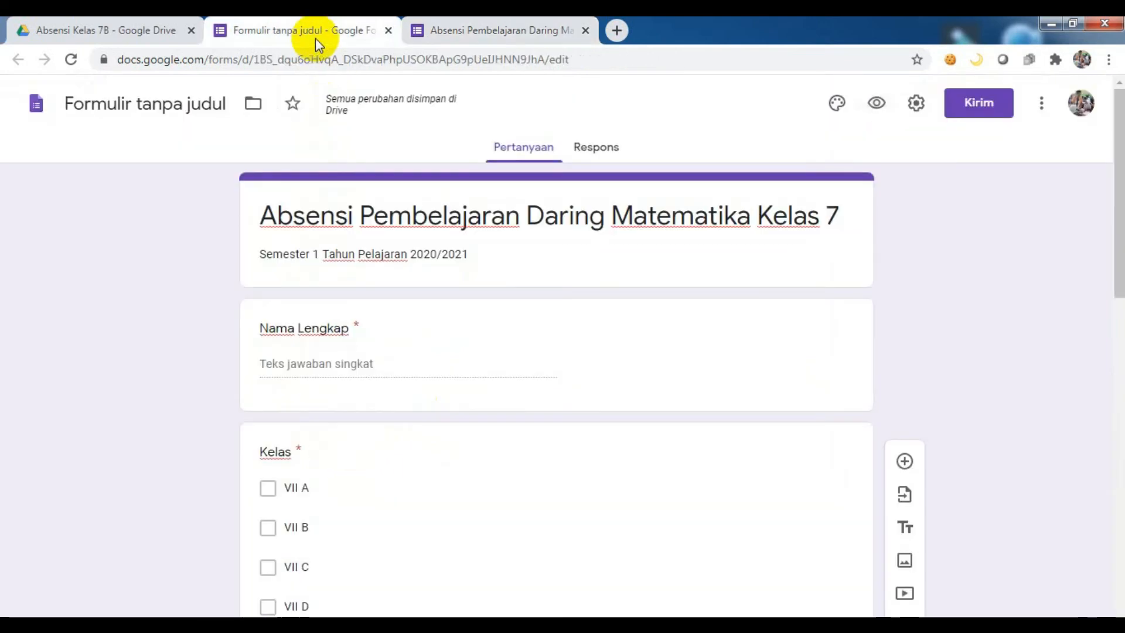
scroll(605, 424, down, 10)
scroll(605, 424, down, 2)
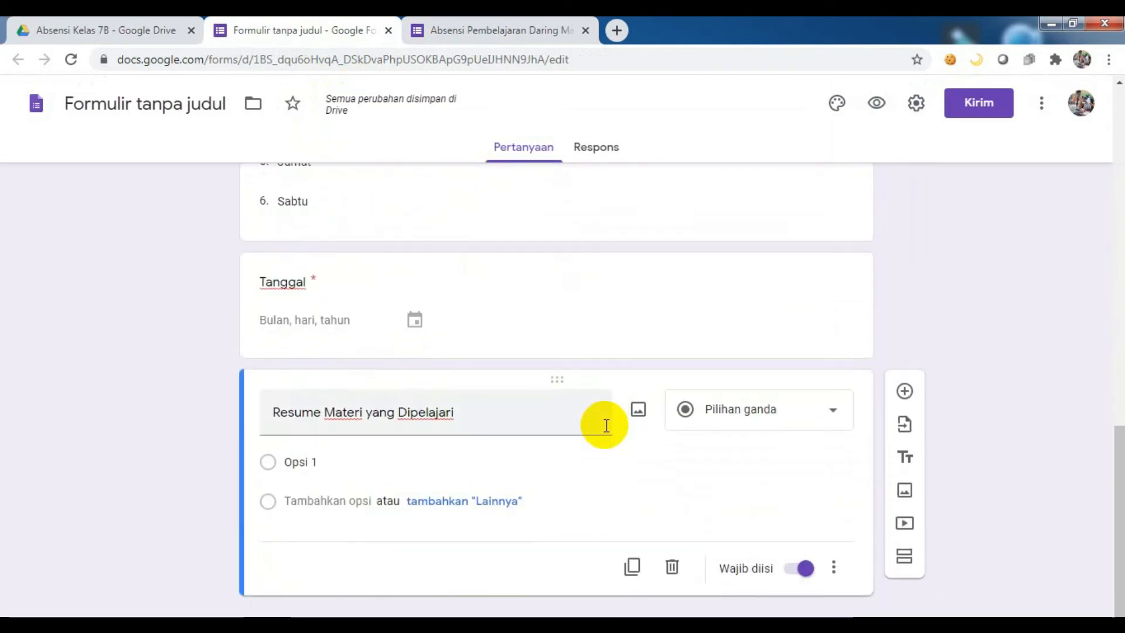
click(832, 413)
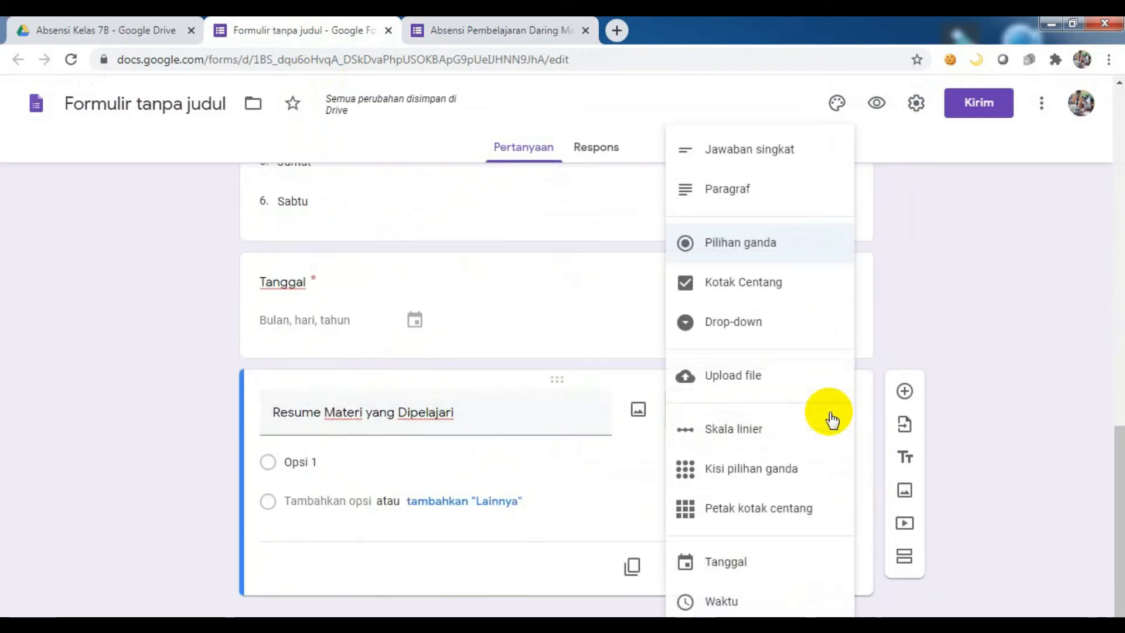
click(765, 188)
- Go back to the form preview and reload it, discarding the unsent test answers
click(536, 32)
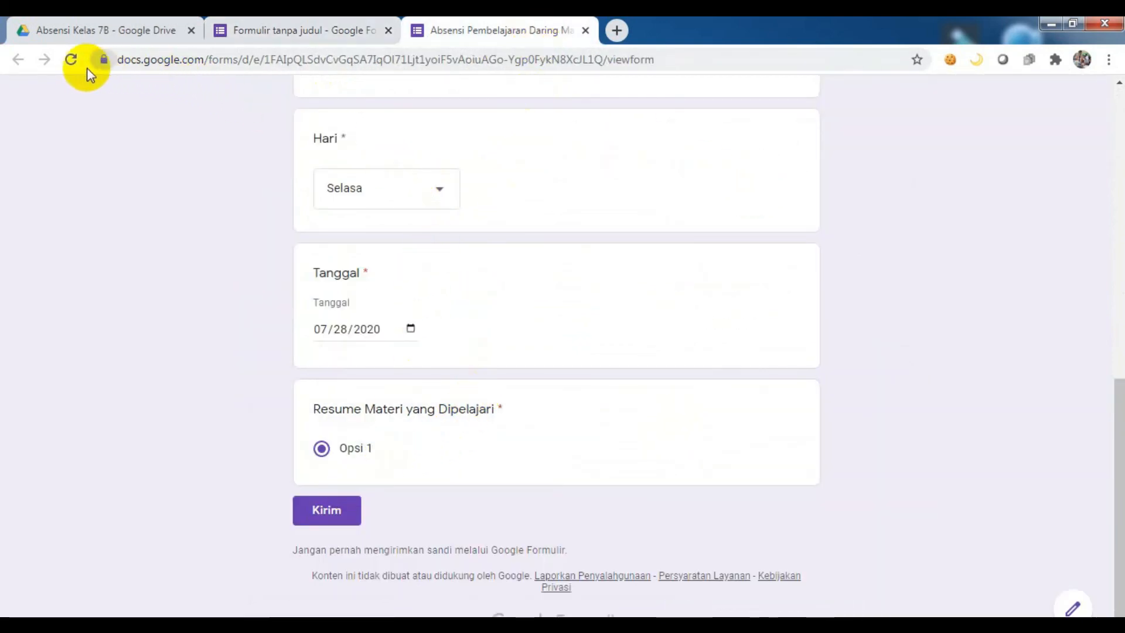
click(71, 60)
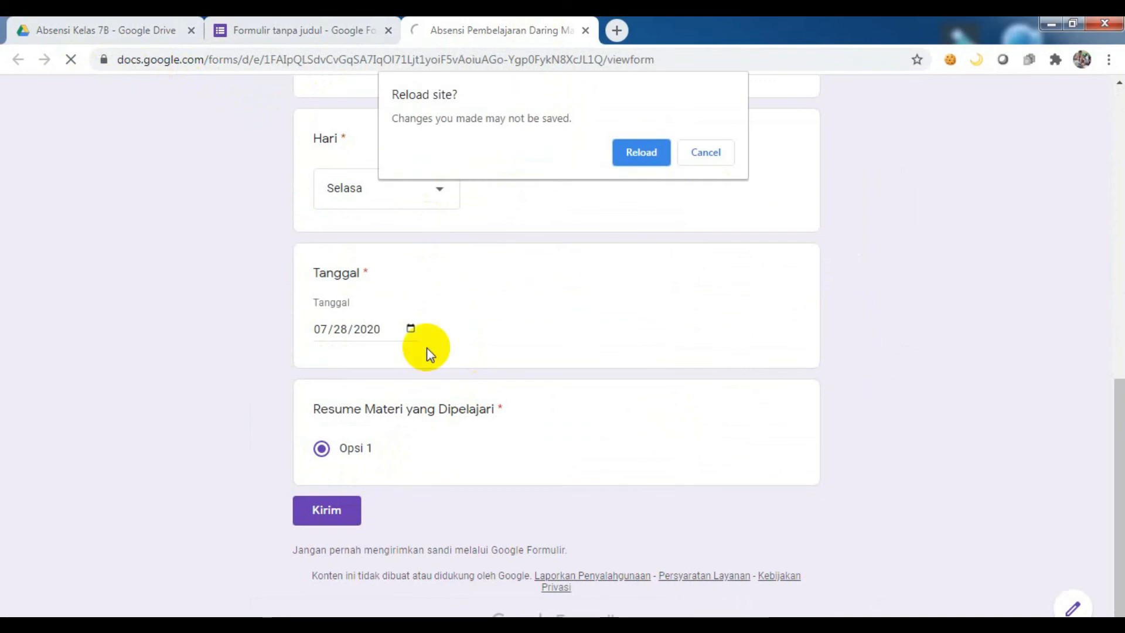
click(639, 149)
scroll(578, 416, up, 10)
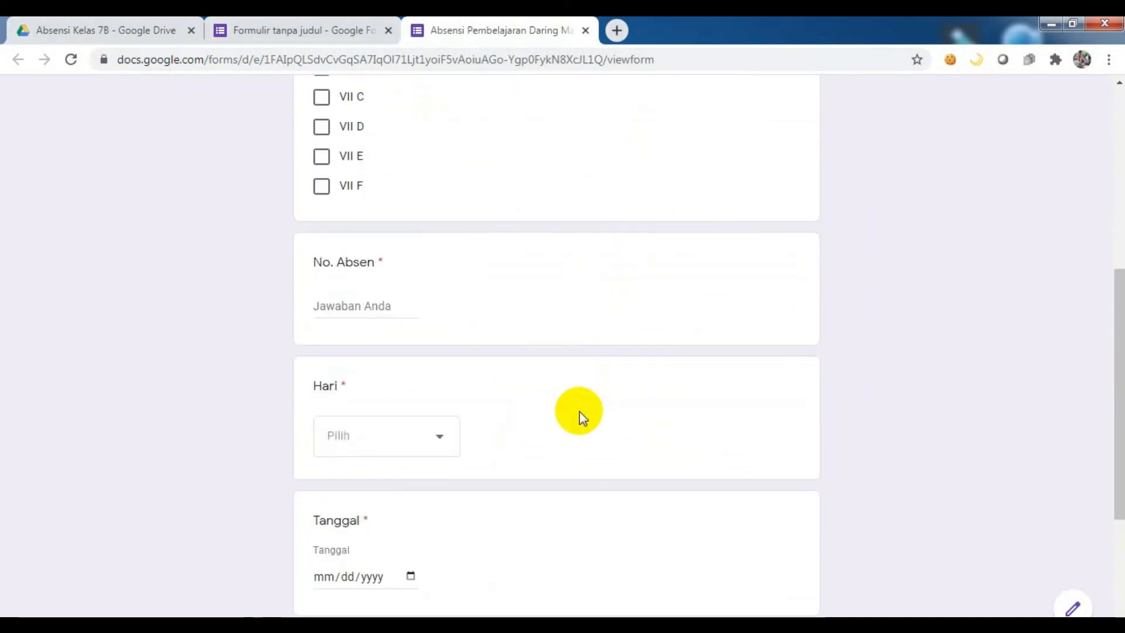
- Enter the respondent's full name in the reloaded form, choose class VII B and give 28 as No. Absen
click(372, 328)
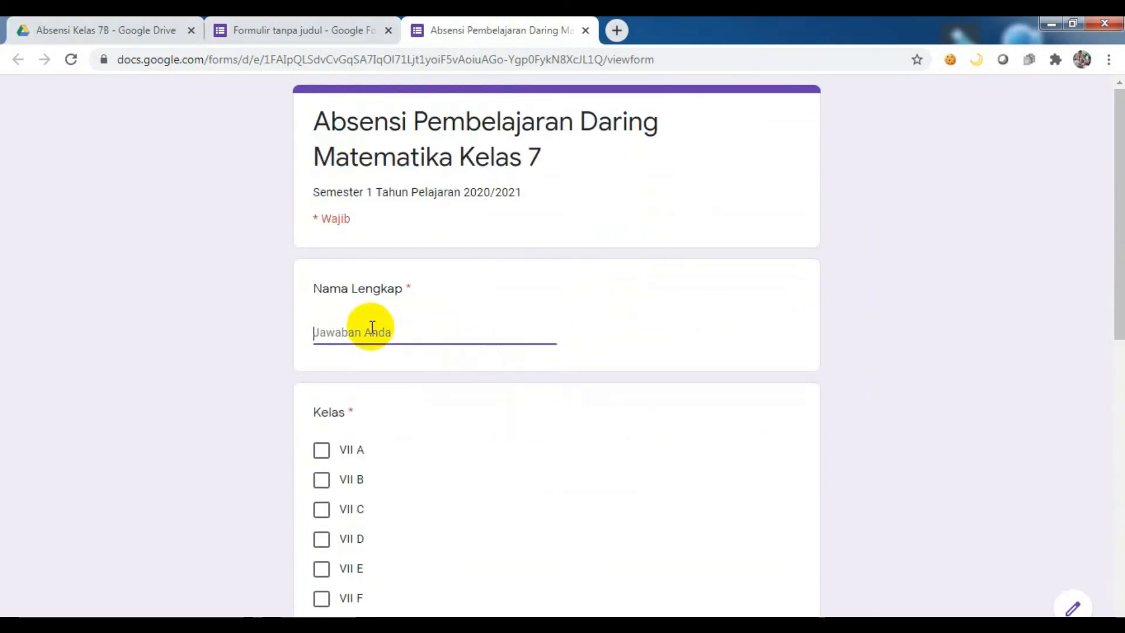
text(Sudarmanto)
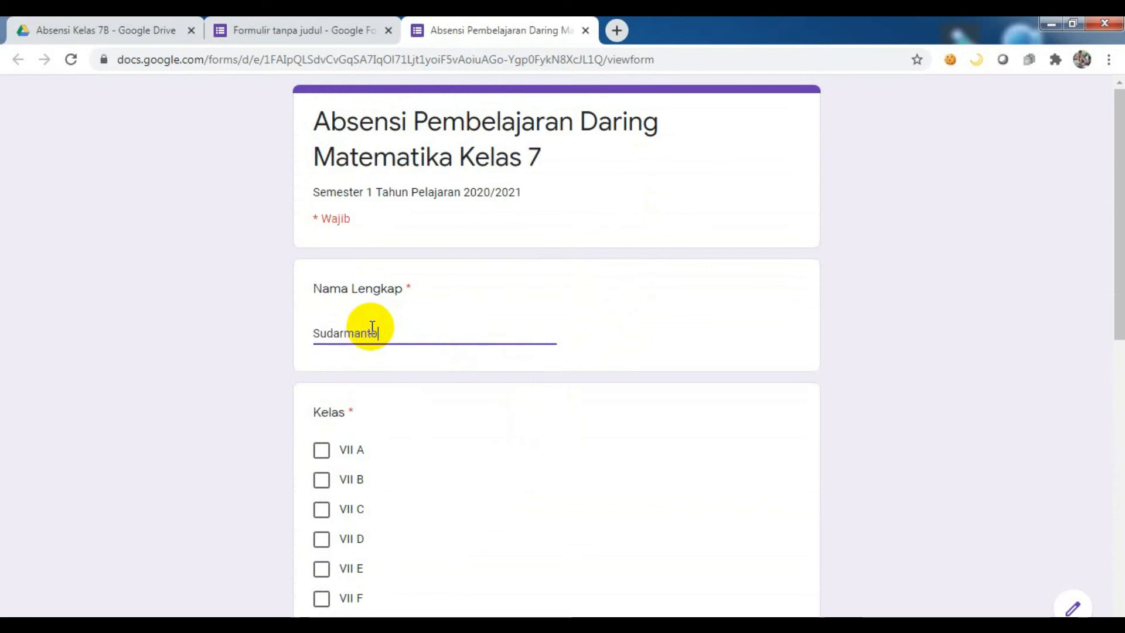
click(324, 480)
scroll(428, 491, down, 5)
click(372, 386)
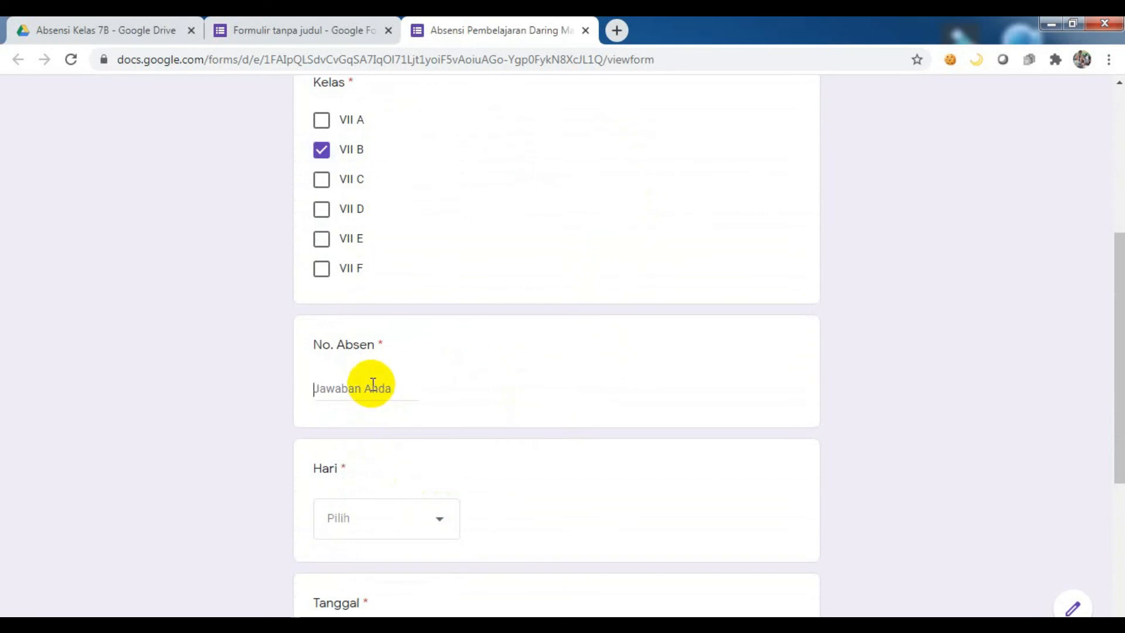
text(28)
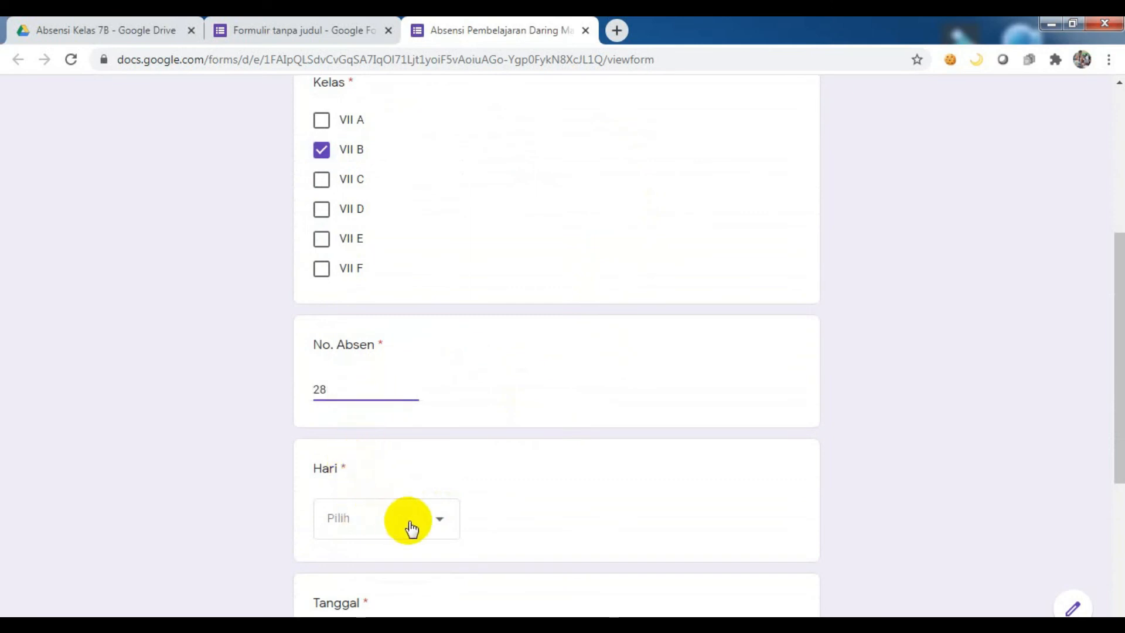
- Set Hari to Selasa and pick July 28, 2020 as Tanggal
click(440, 525)
click(405, 457)
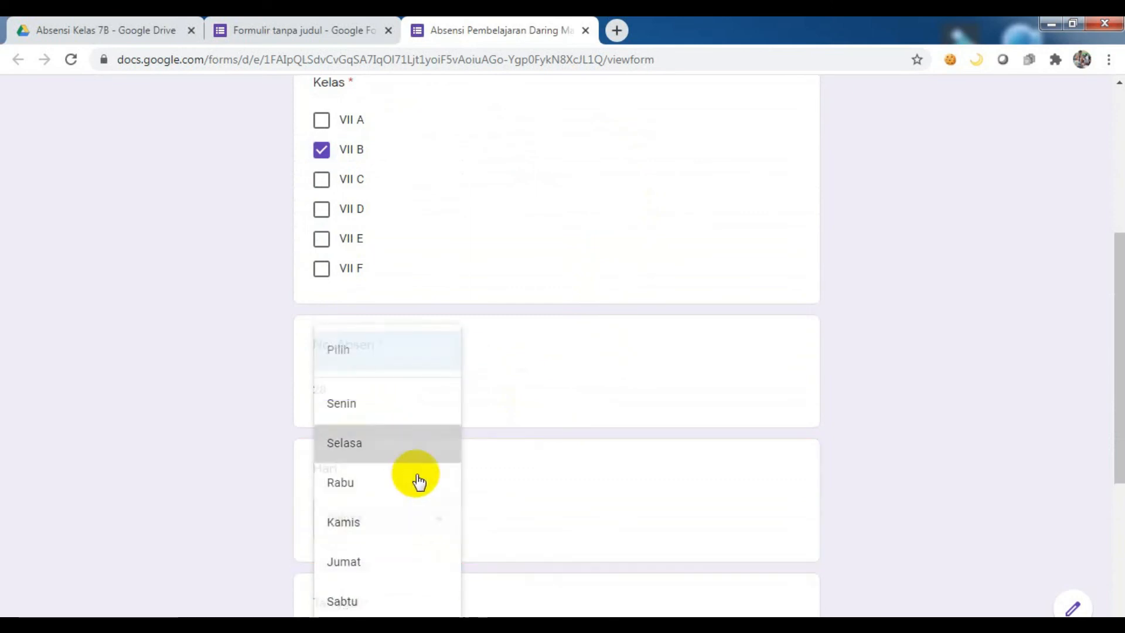
scroll(421, 485, down, 3)
scroll(423, 486, down, 2)
click(411, 412)
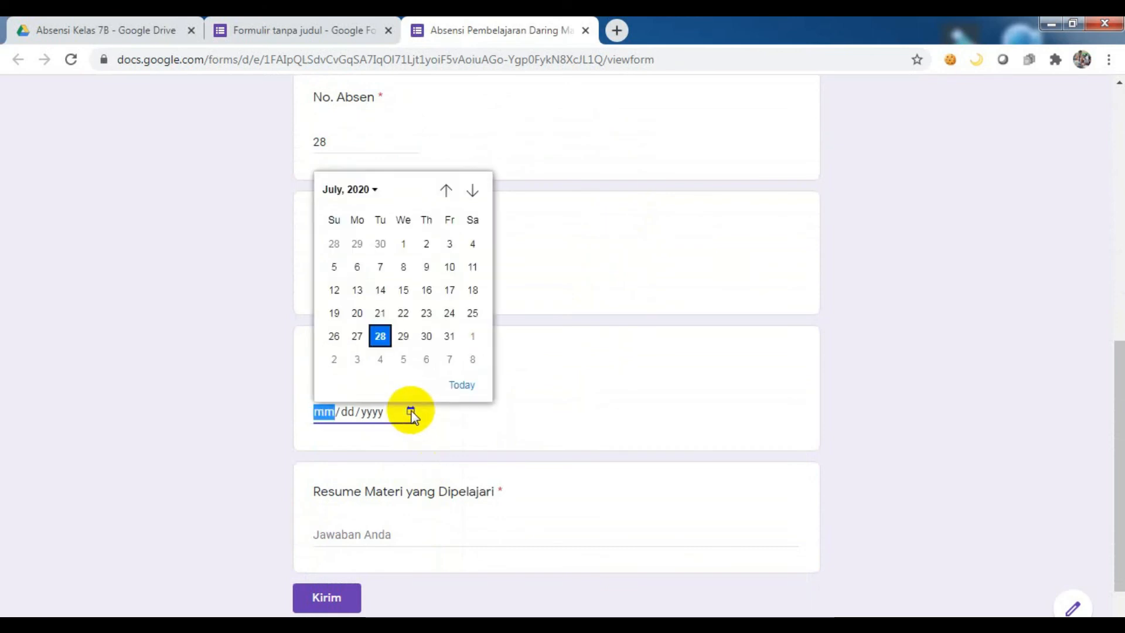
click(380, 336)
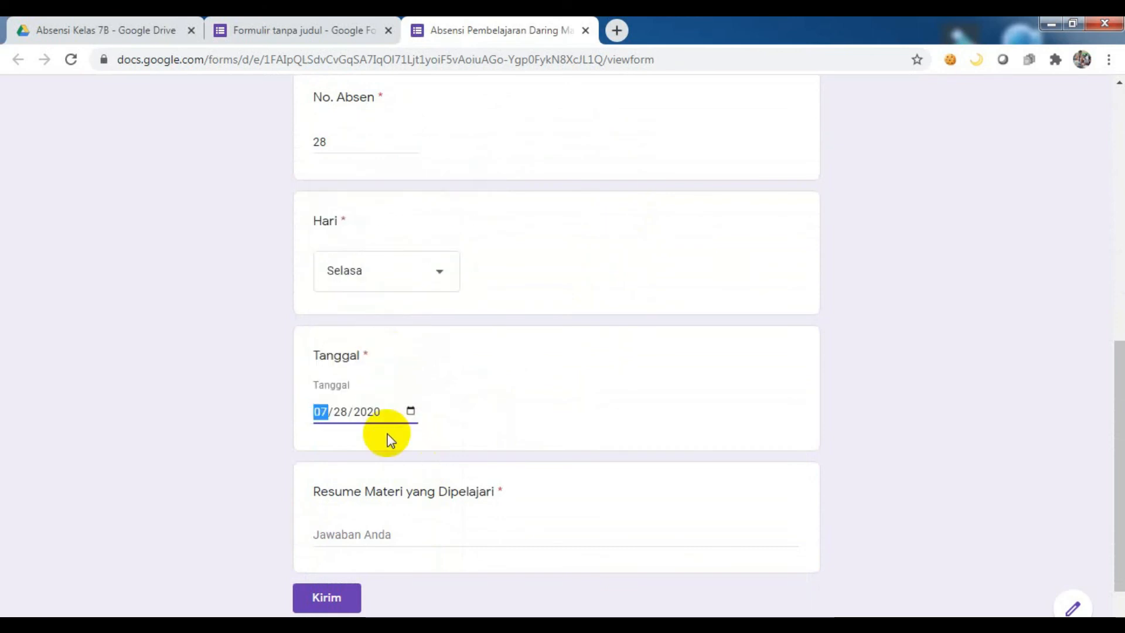
- Answer Resume Materi yang Dipelajari with "Bilangan bulat terdiri dari bilangan negatif, nol, dan positif", submit the form and dismiss the translation offer
click(378, 535)
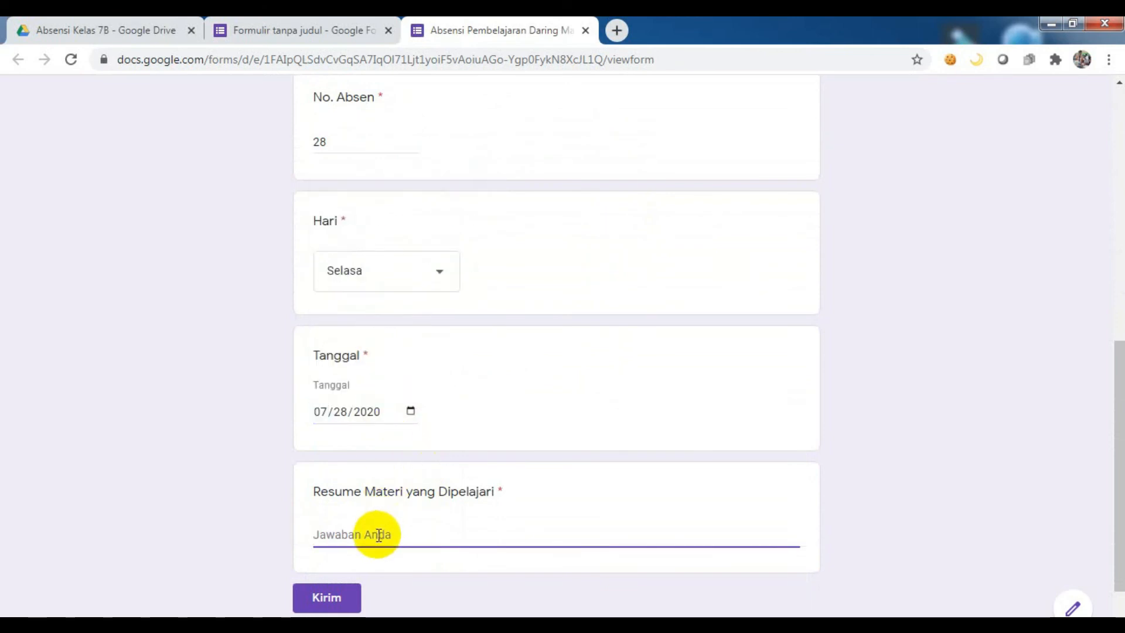
text(Bil)
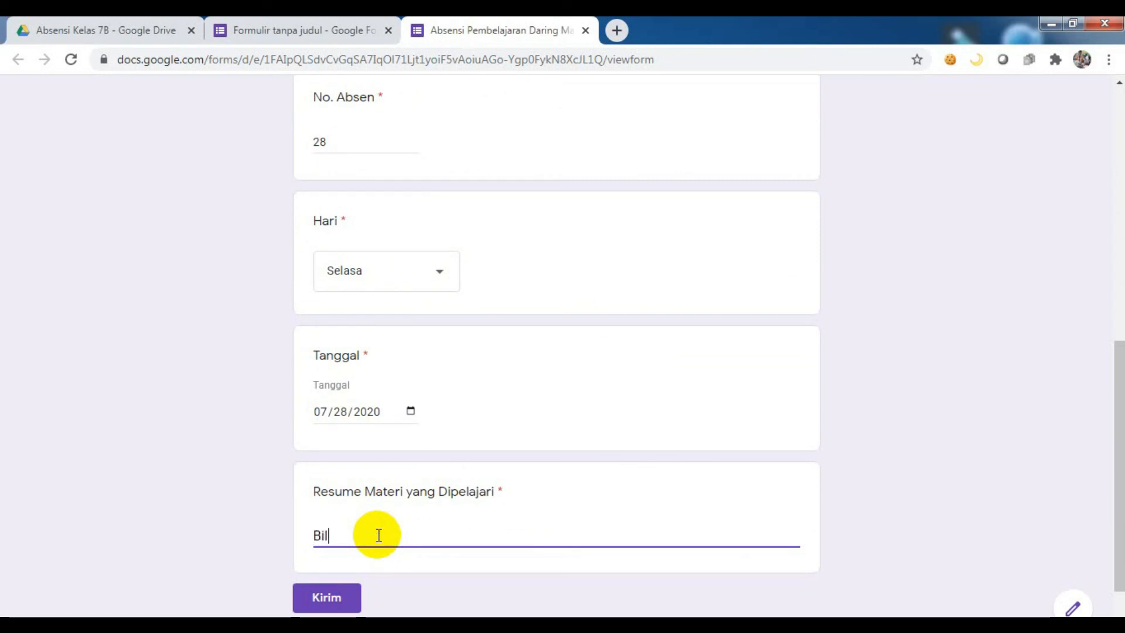
text(angan bulat terdiri dari bilangan negatif, nol, dan positif)
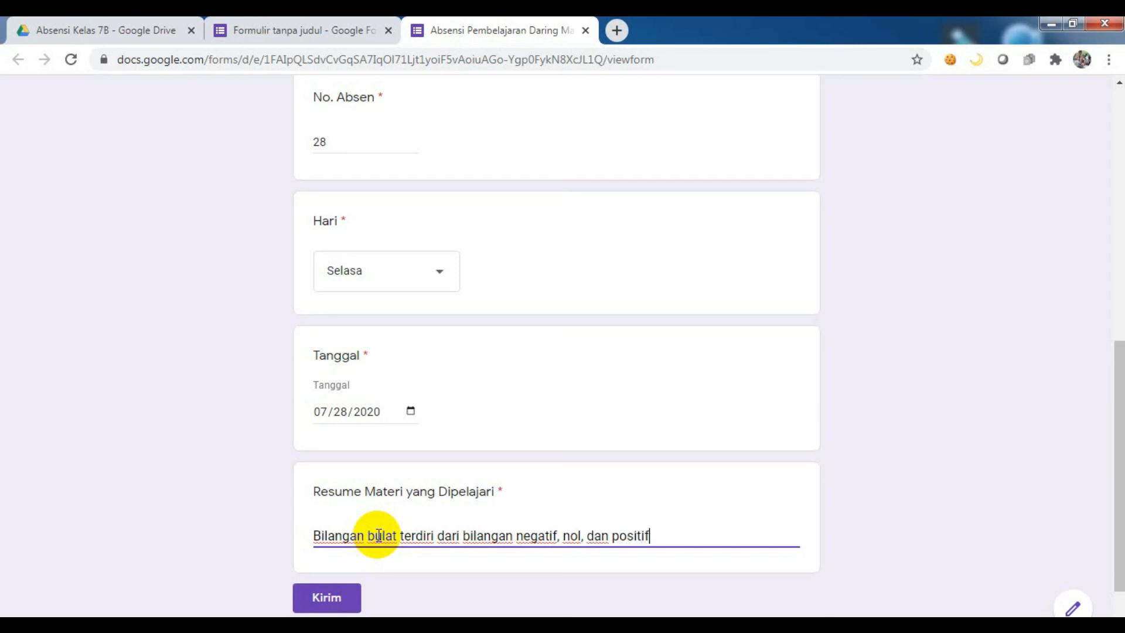
click(326, 597)
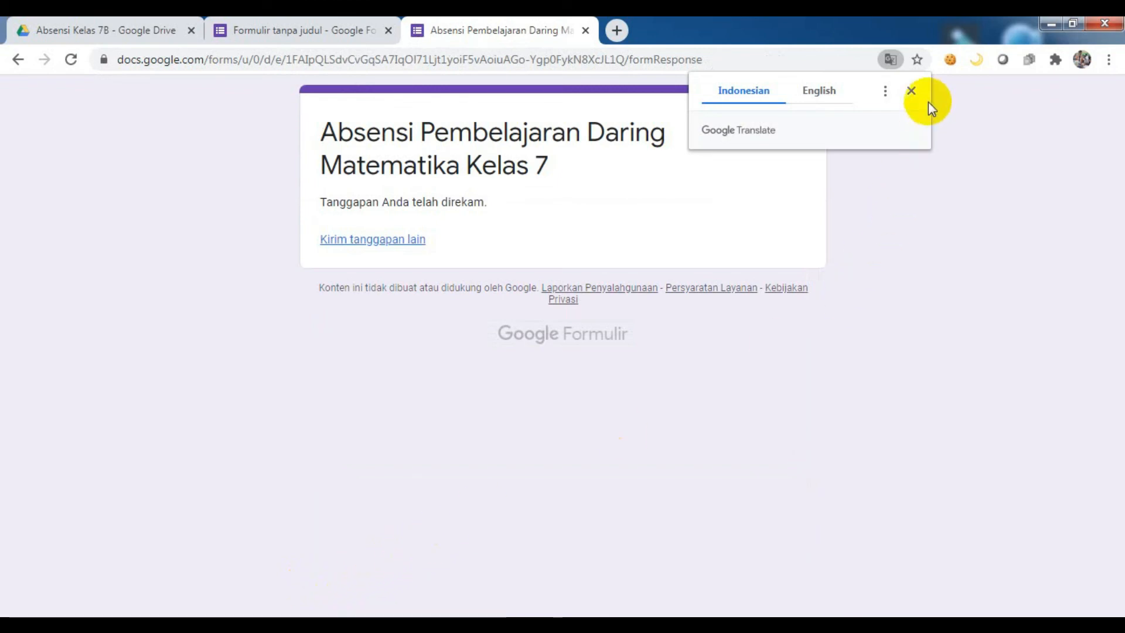
click(912, 92)
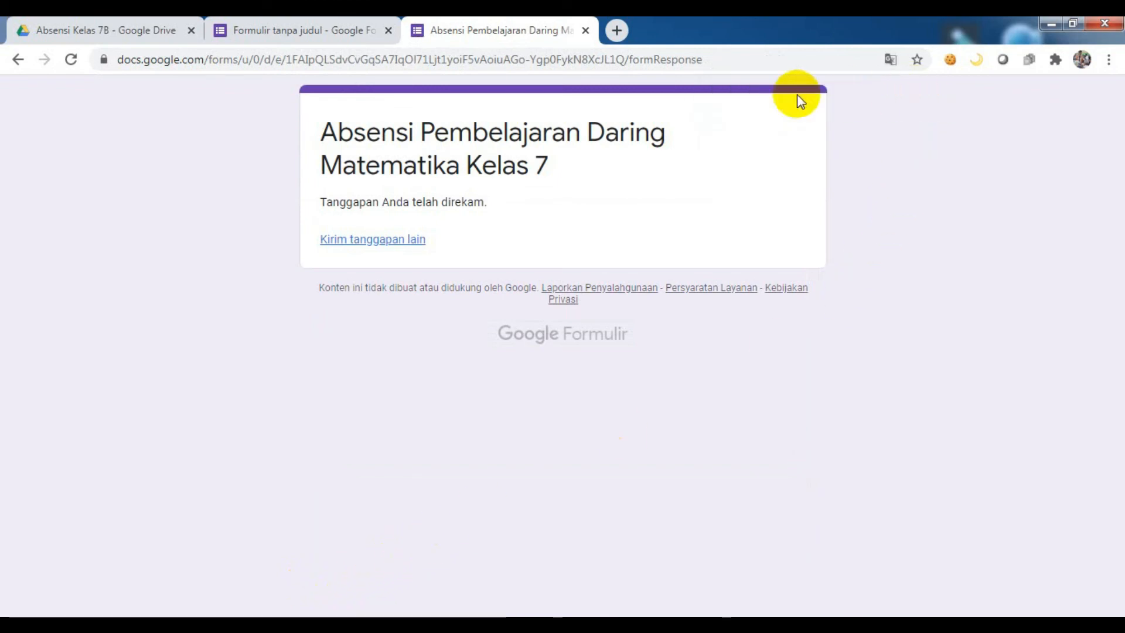
- Return to the form editor and review the summary of the collected responses
click(341, 29)
scroll(674, 337, up, 15)
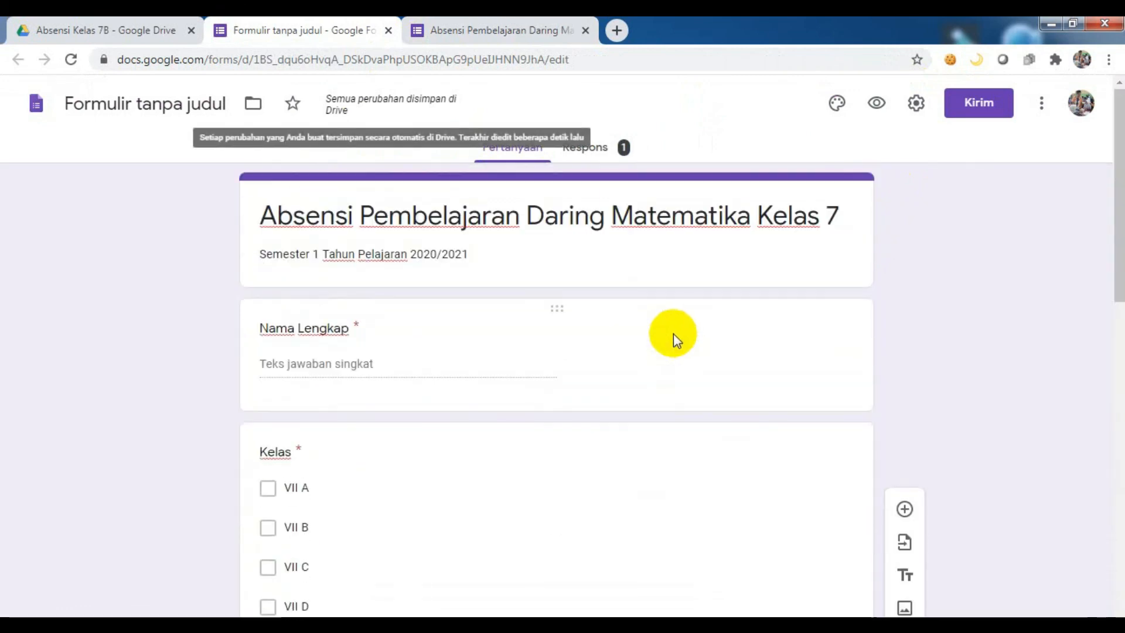
click(605, 150)
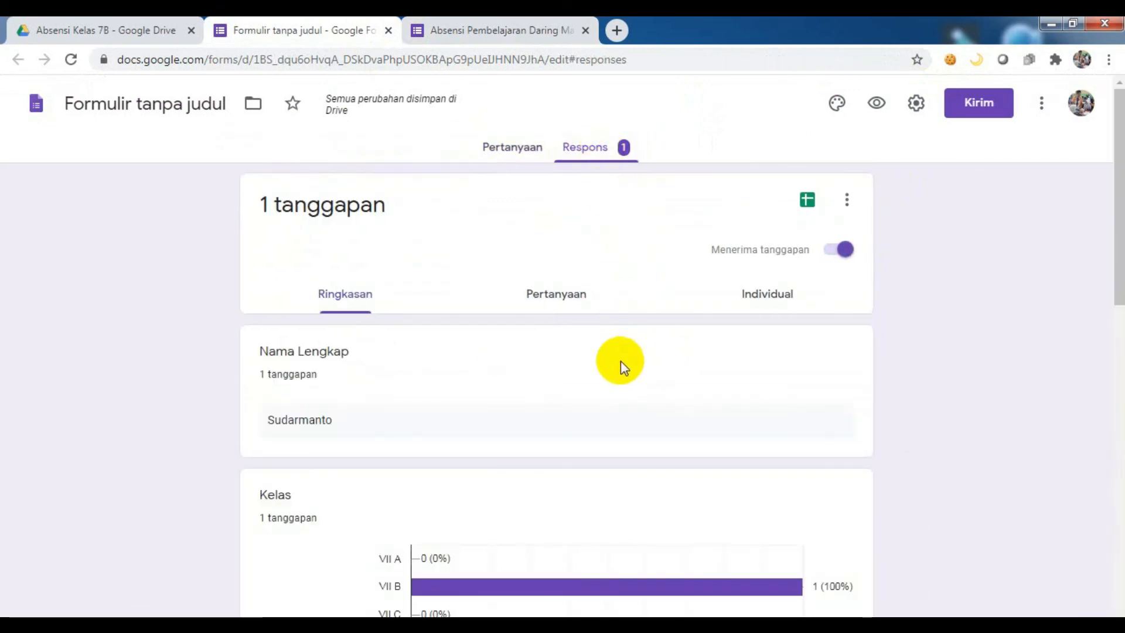
scroll(620, 372, down, 3)
scroll(618, 370, up, 3)
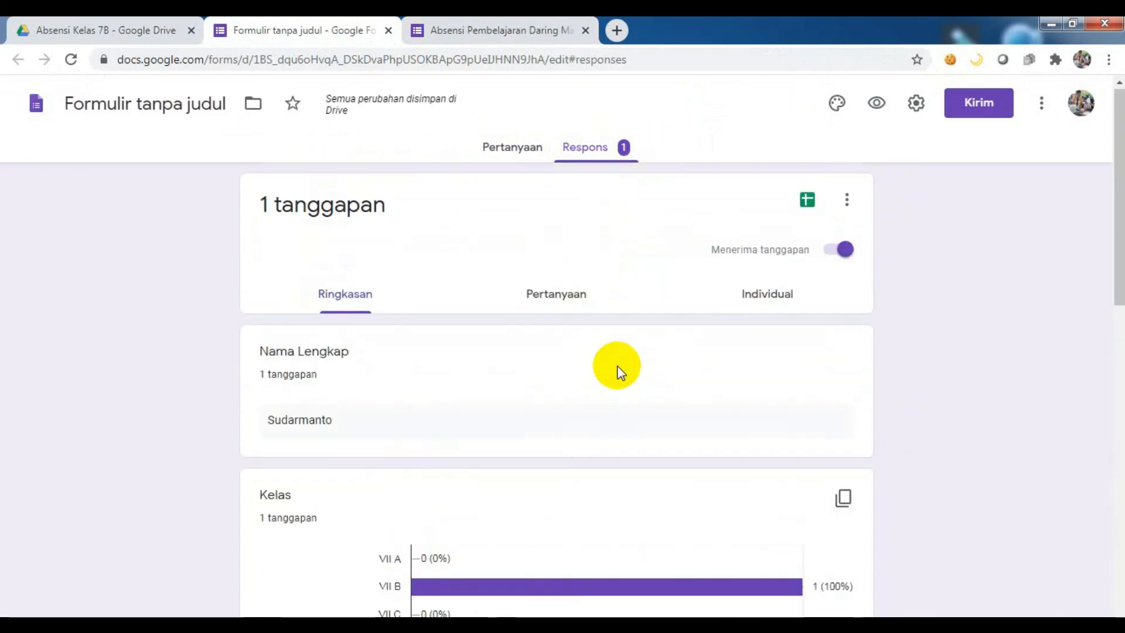
- Examine the responses by question and read through the individual response down to Resume Materi yang Dipelajari
click(549, 299)
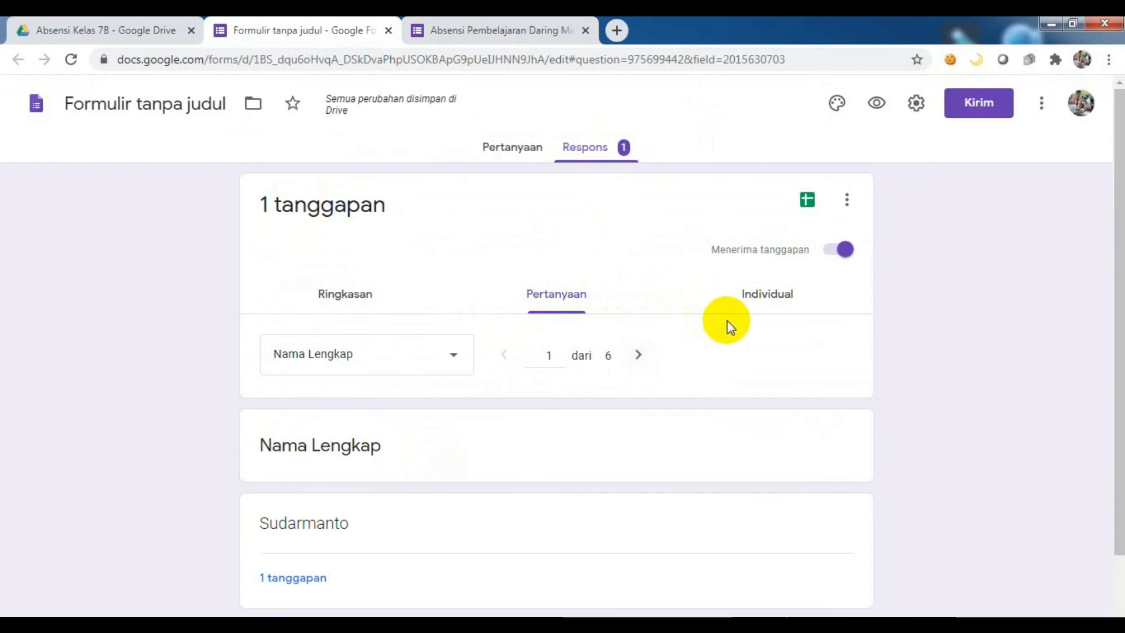
click(765, 299)
scroll(704, 432, down, 15)
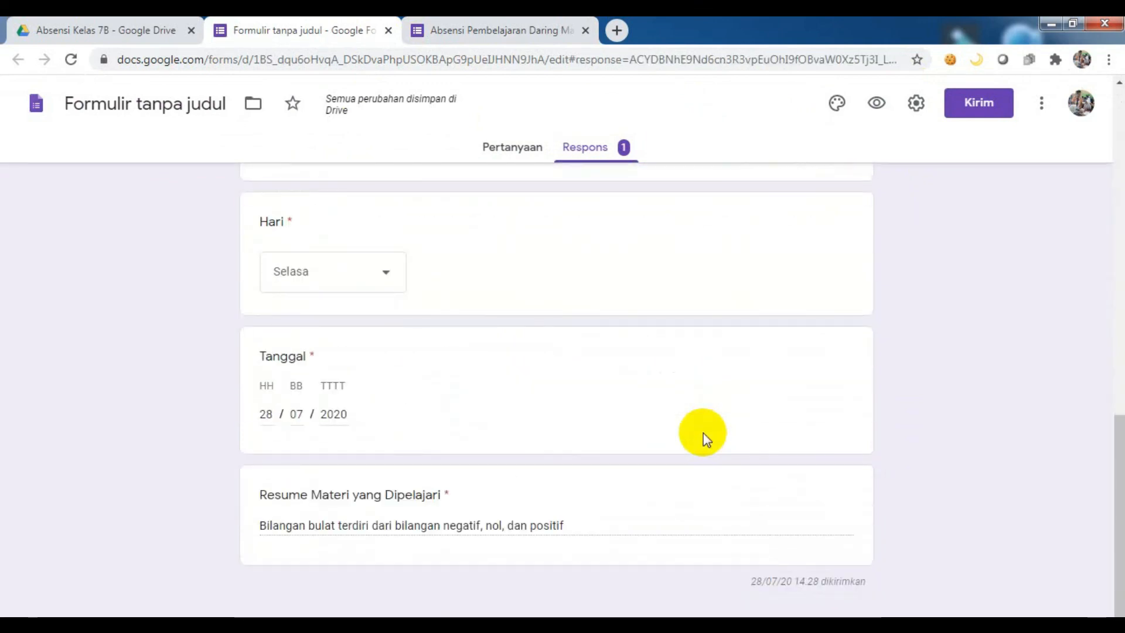
scroll(703, 433, up, 15)
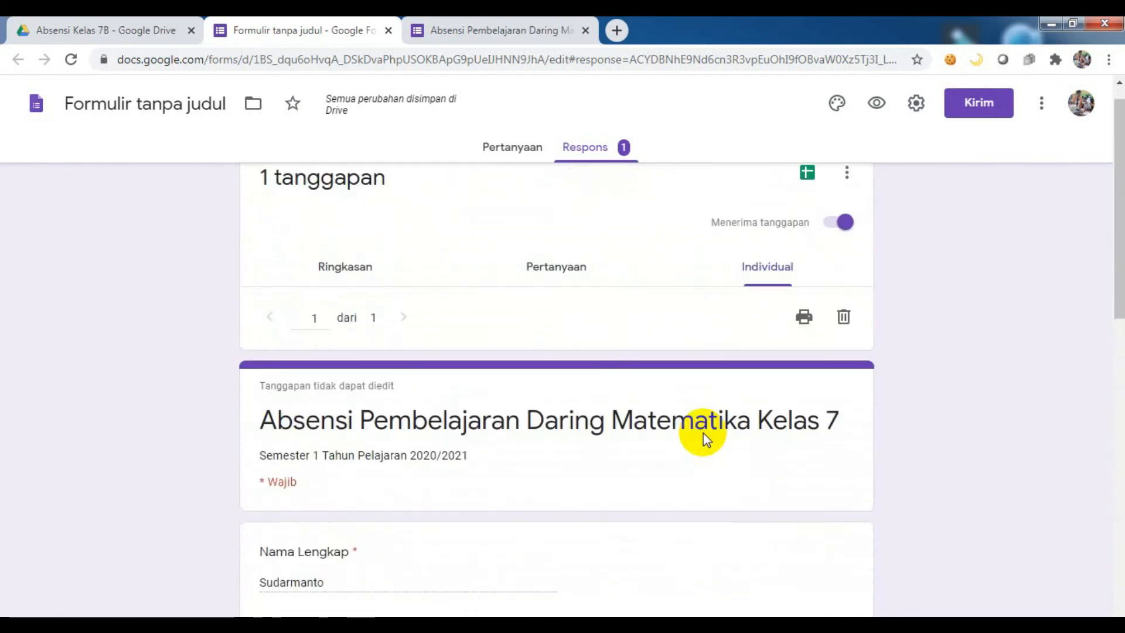
scroll(703, 434, up, 1)
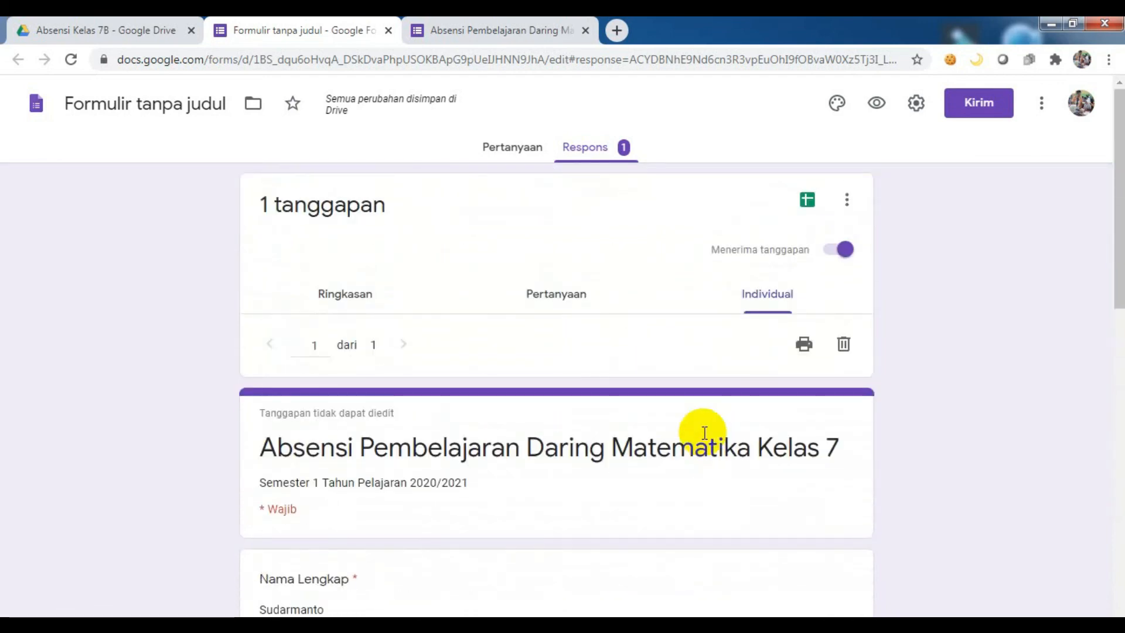